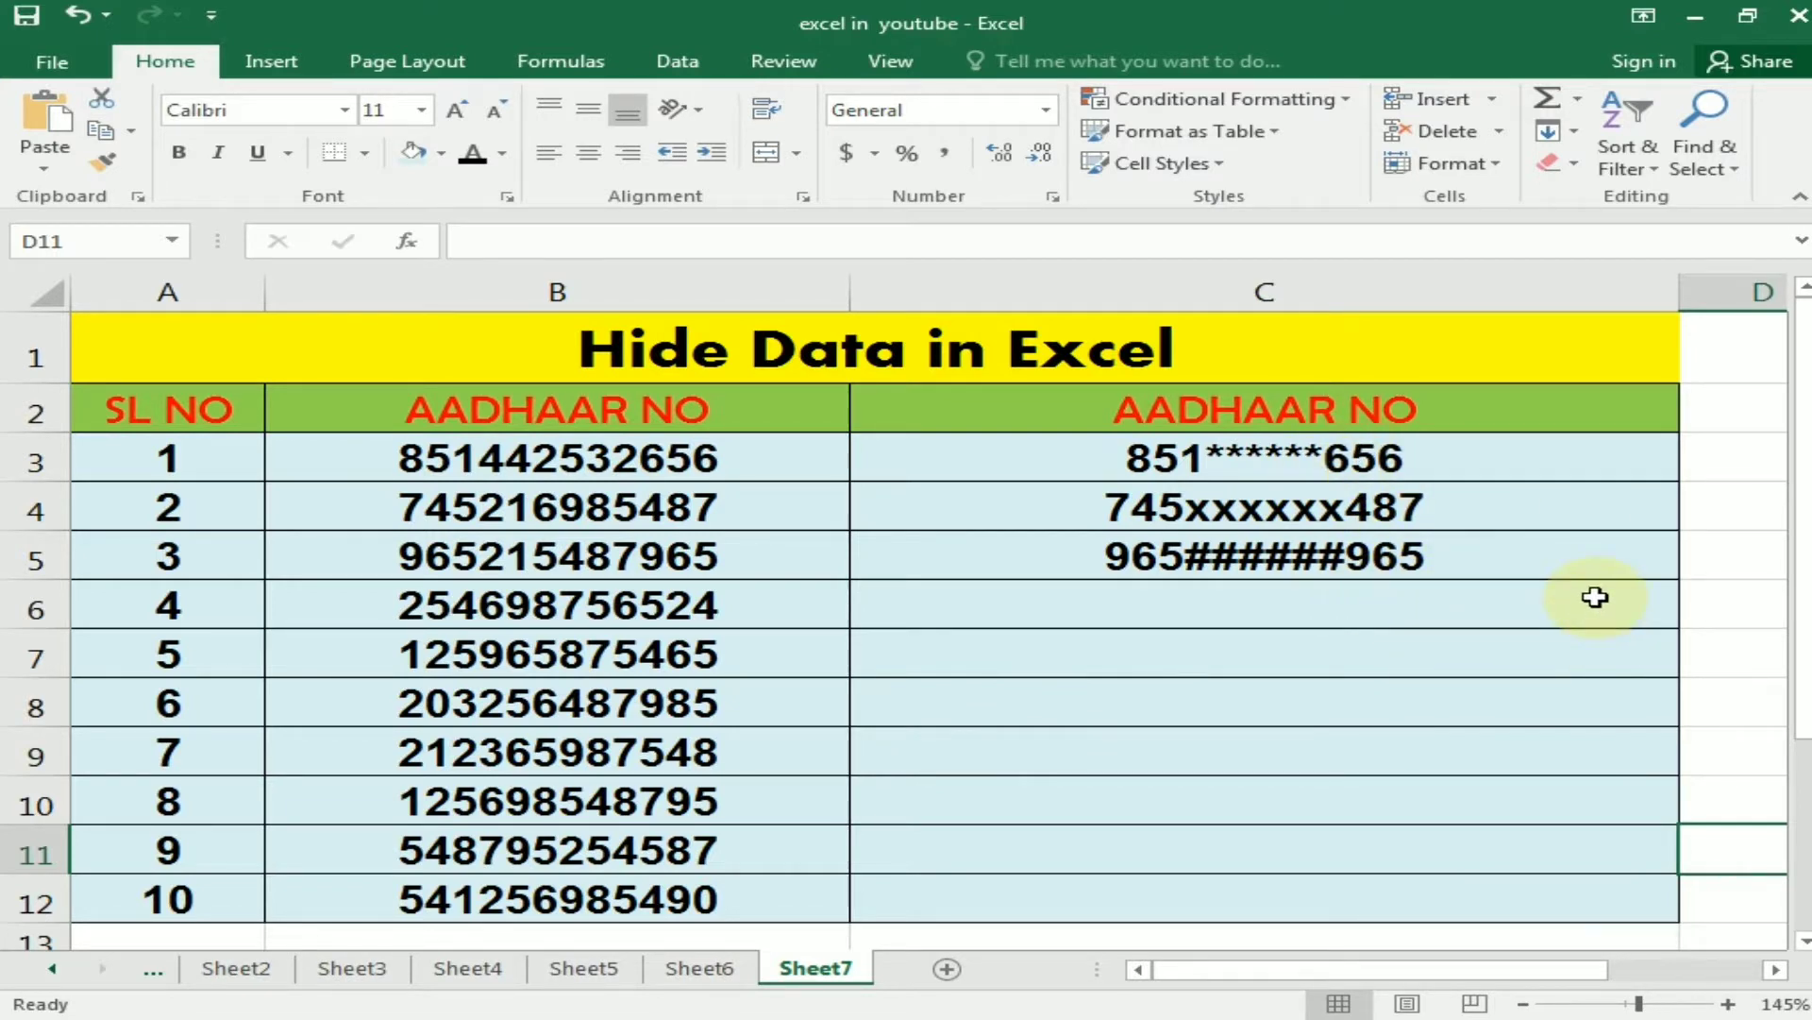
Step: Clear the existing masked numbers from cells C3 to C6 in the second AADHAAR NO column
left_click_drag(1595, 597, 1225, 455)
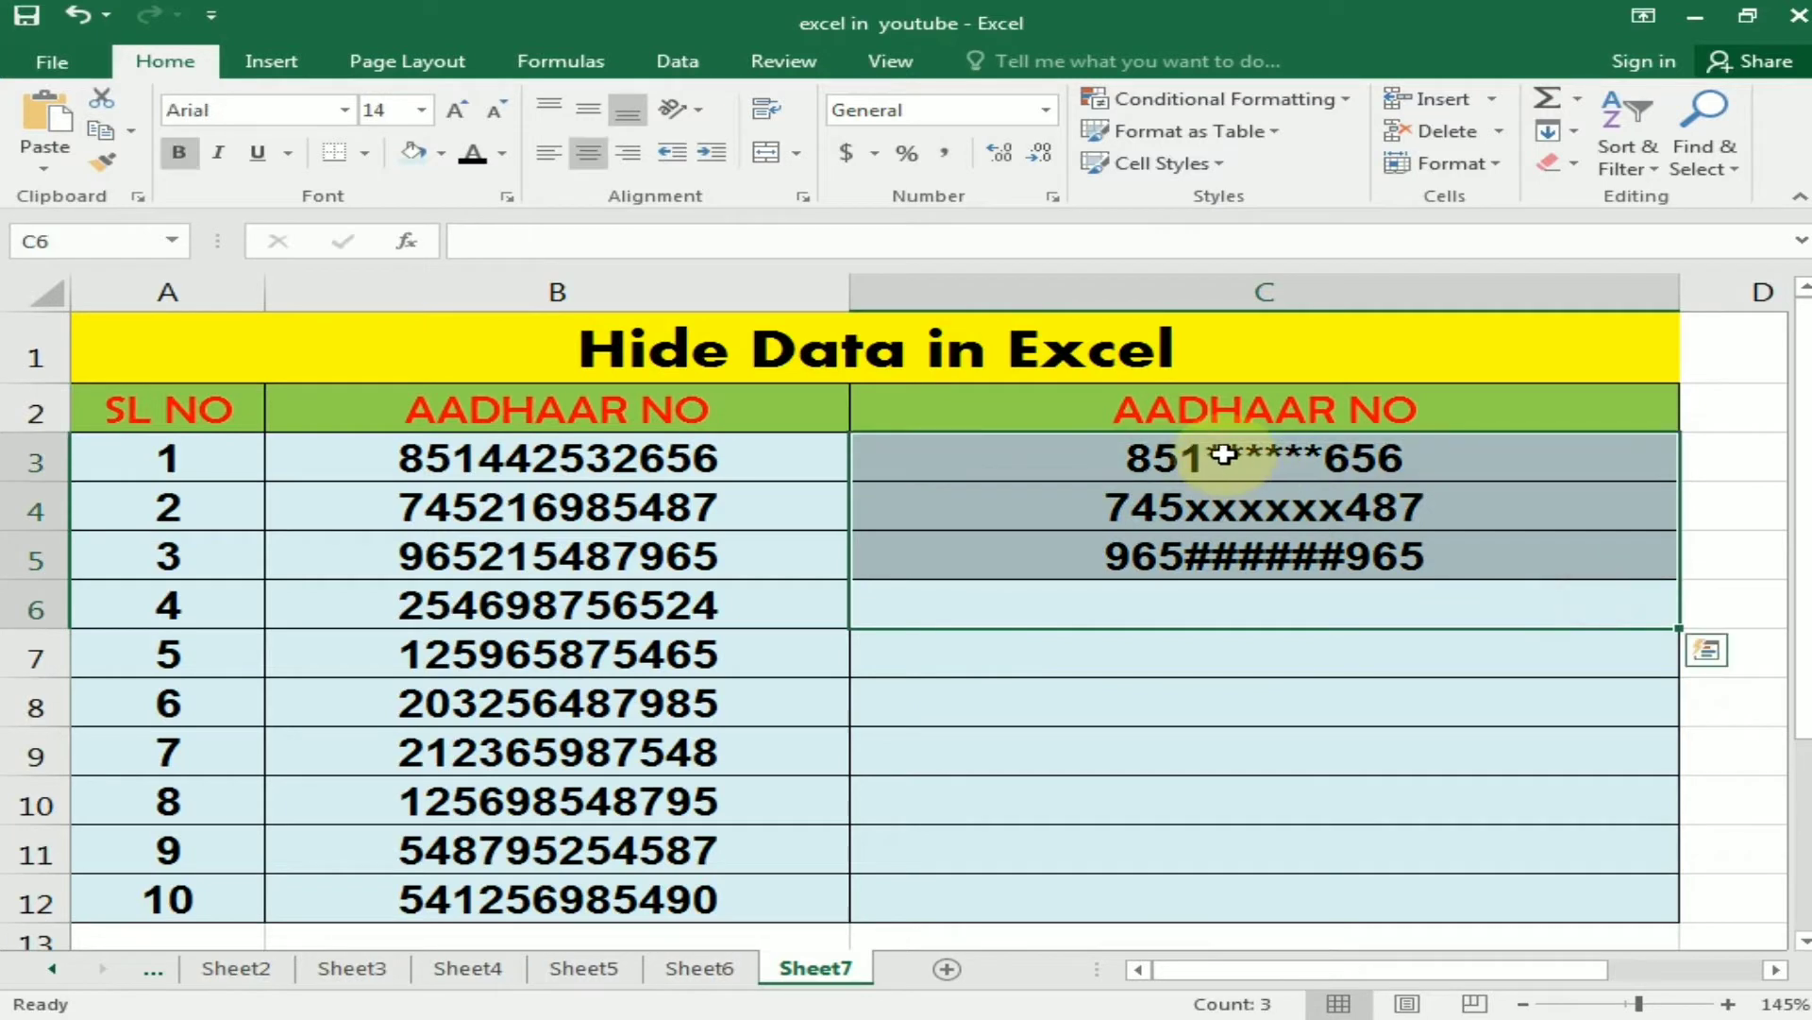
key("Delete")
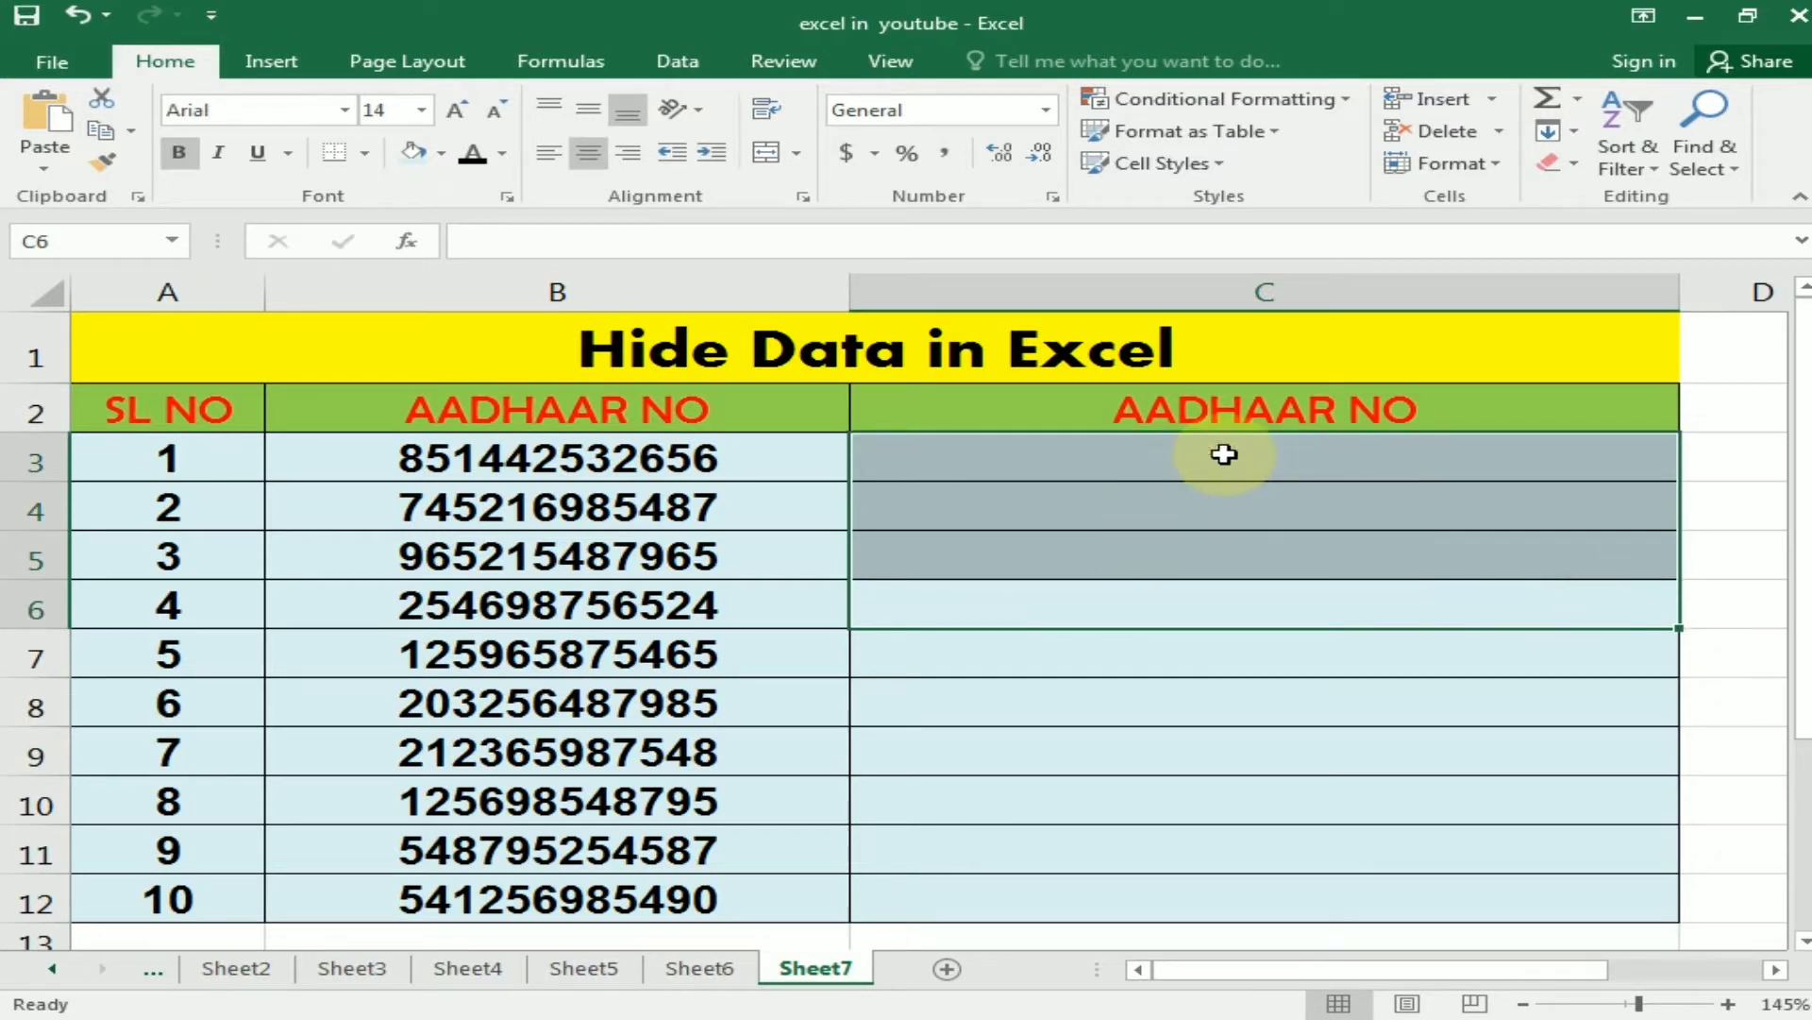
left_click(1386, 699)
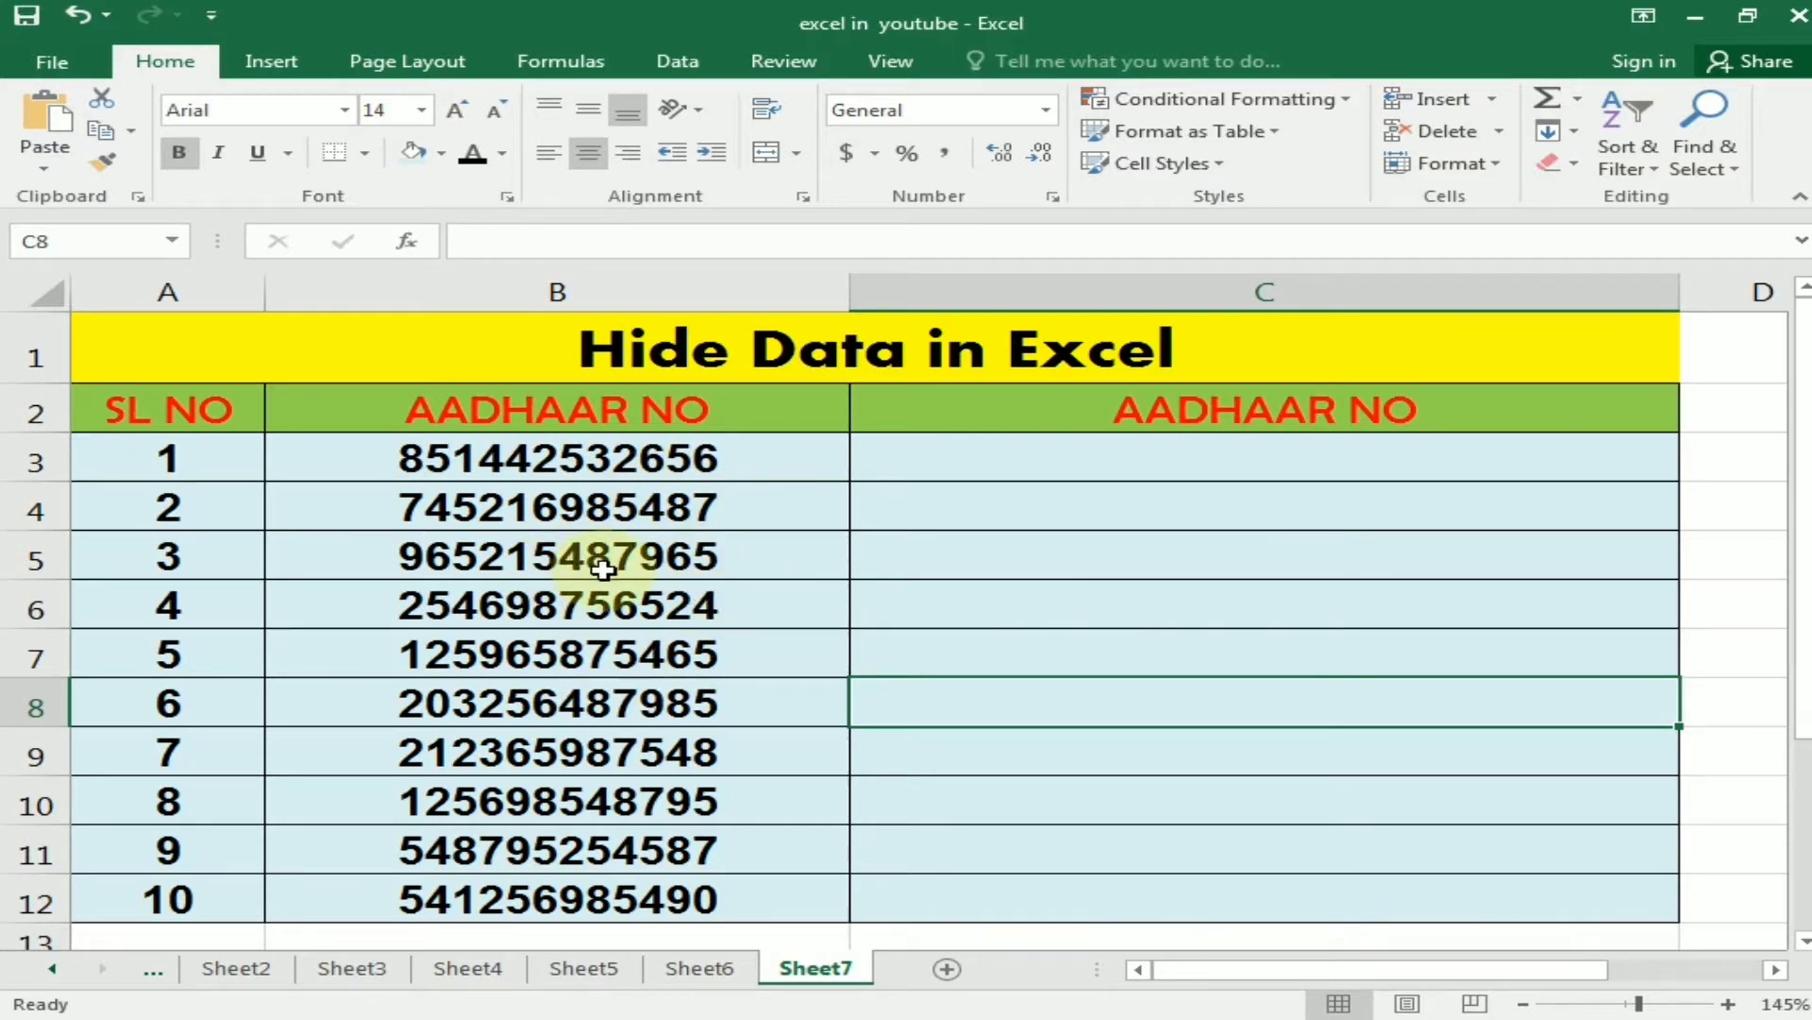
left_click(1227, 544)
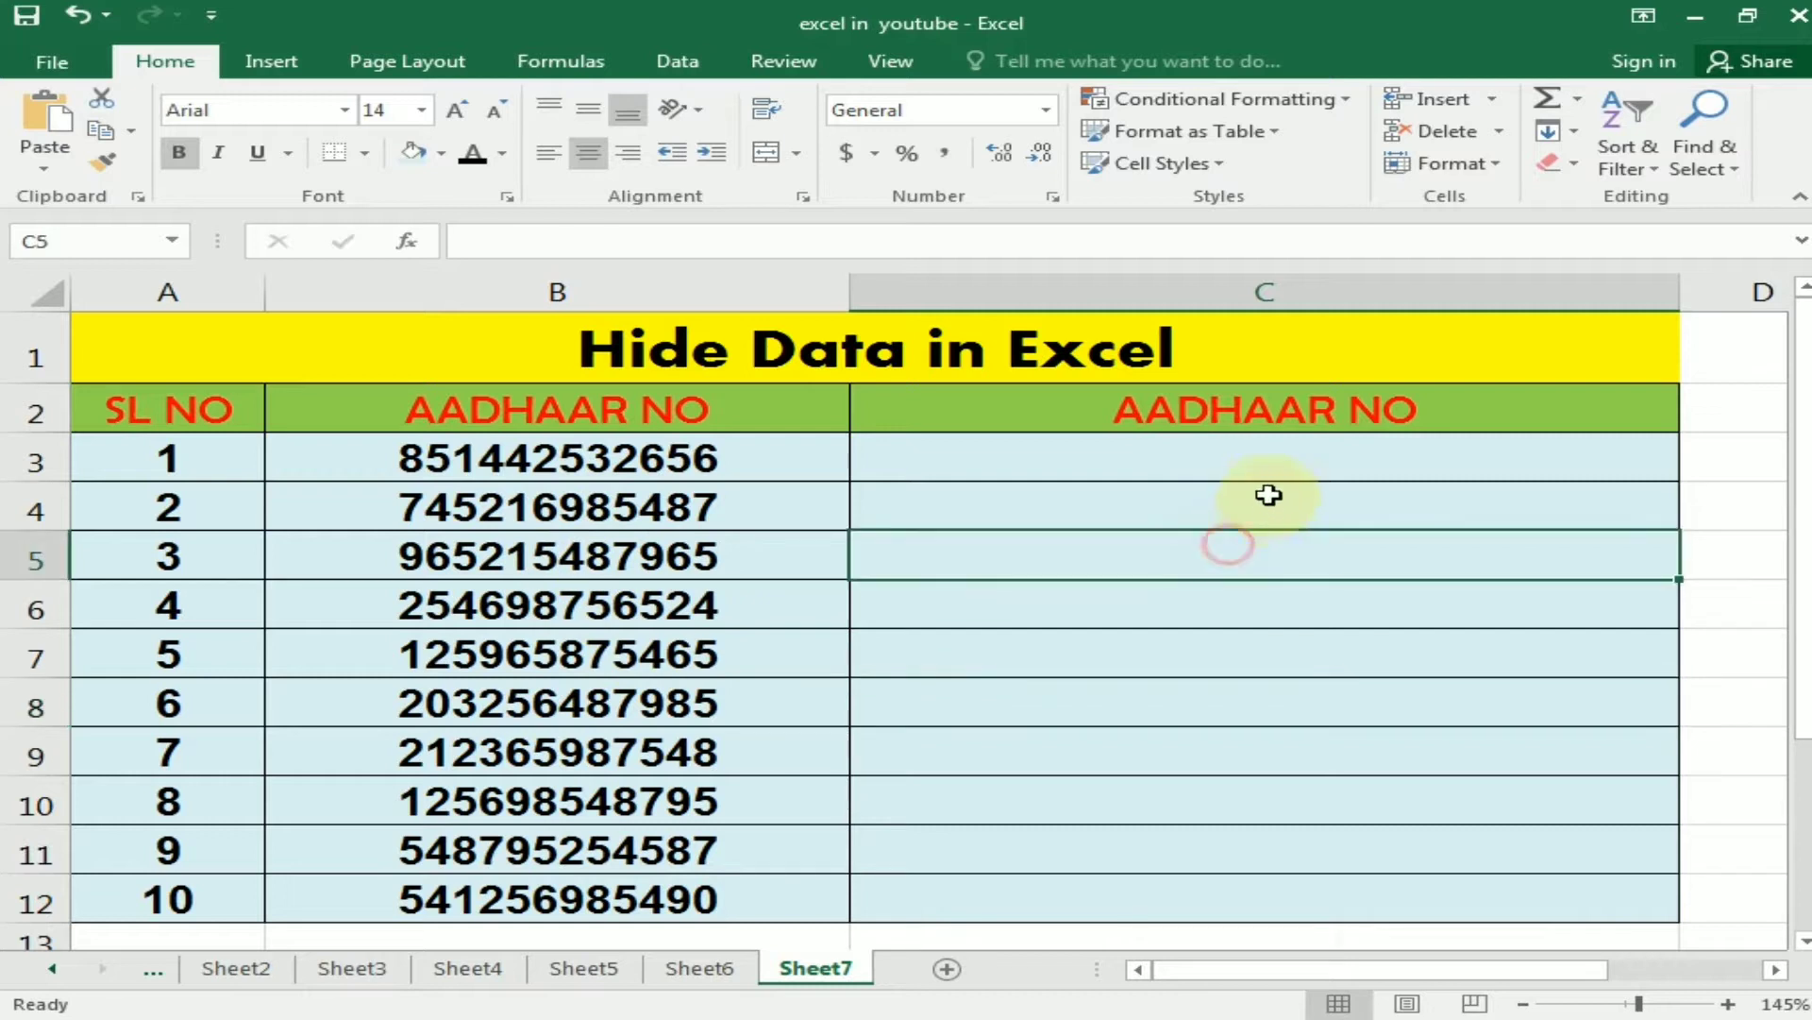
Step: Begin a formula in C3 that takes the first three characters of B3: =LEFT(B3,3)
left_click(1351, 464)
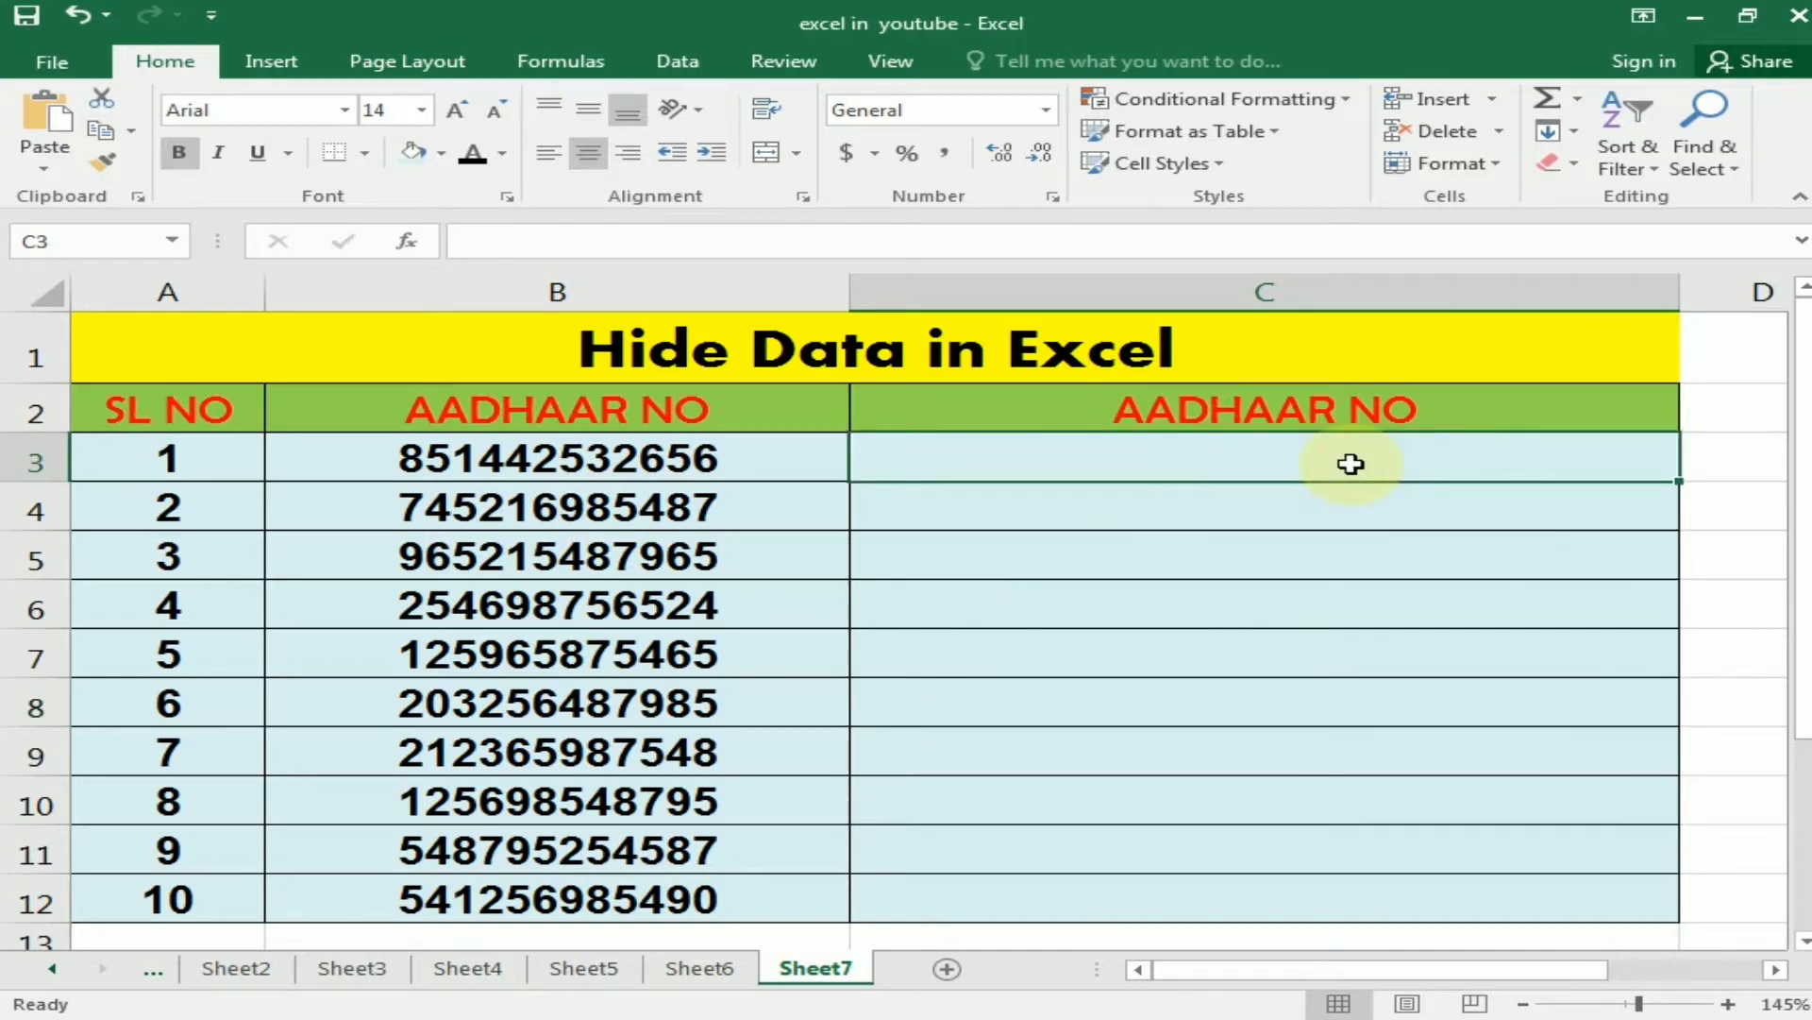
type("=")
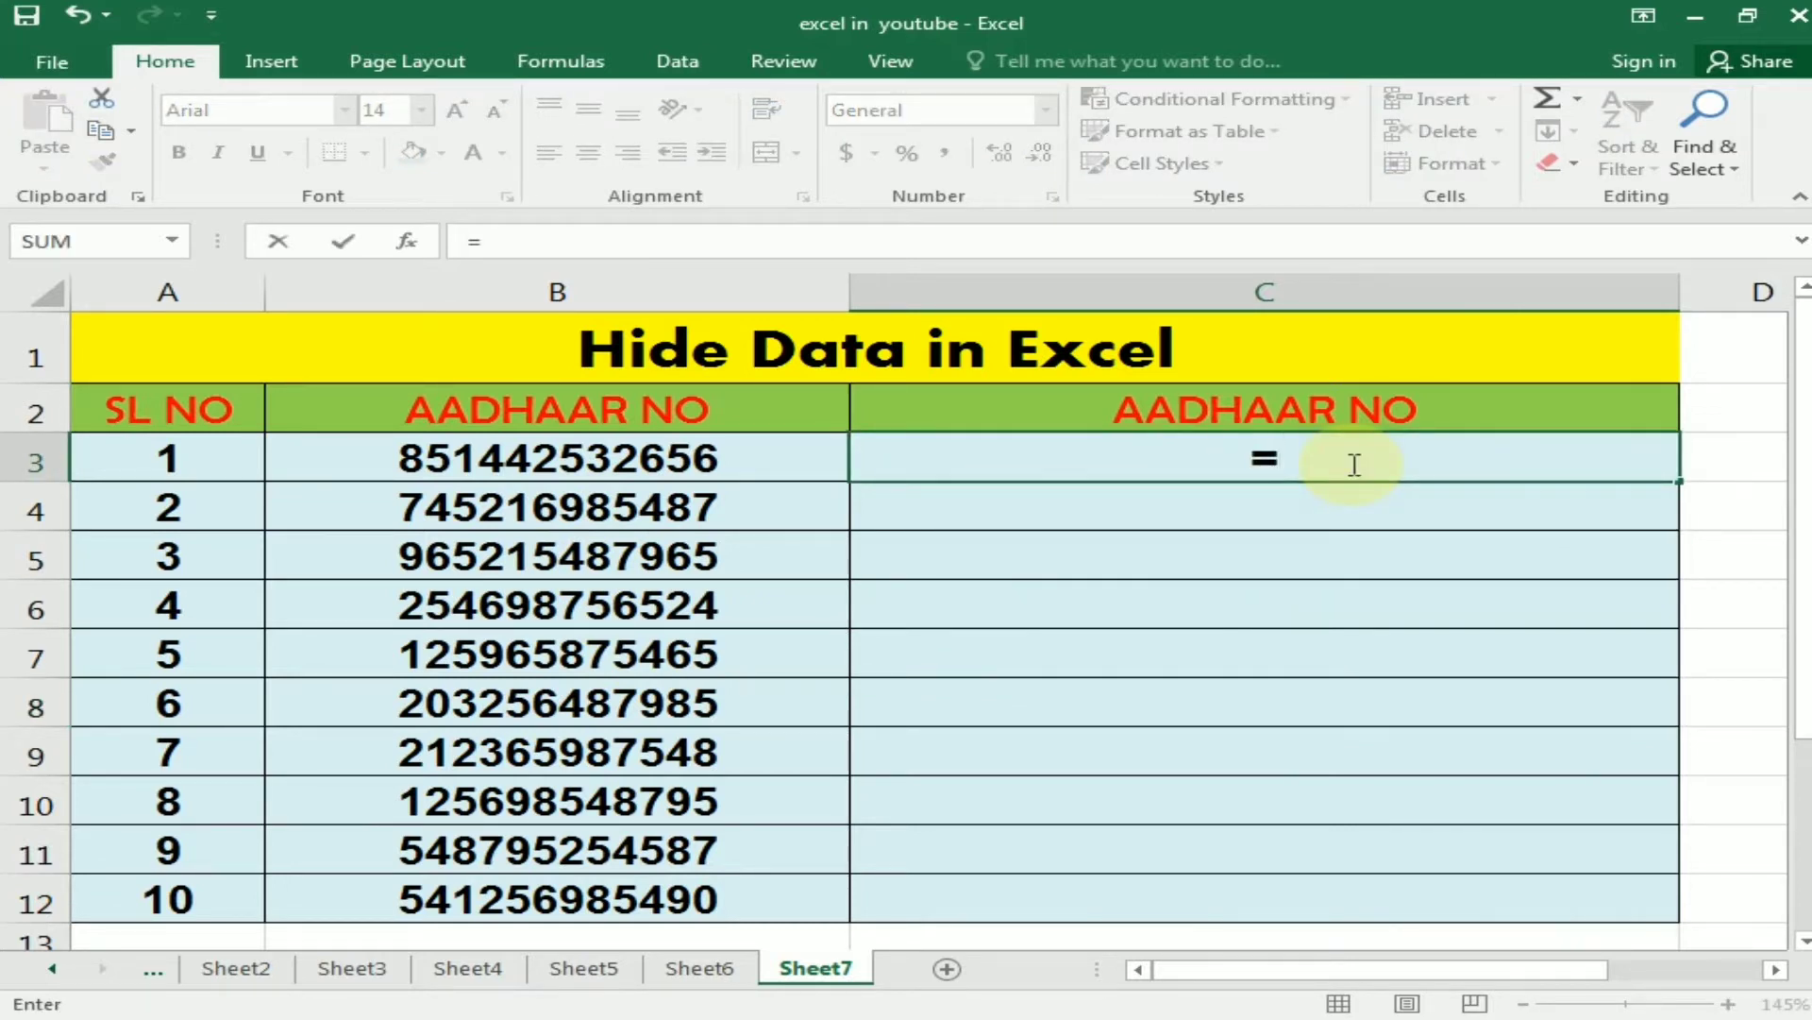
type("left")
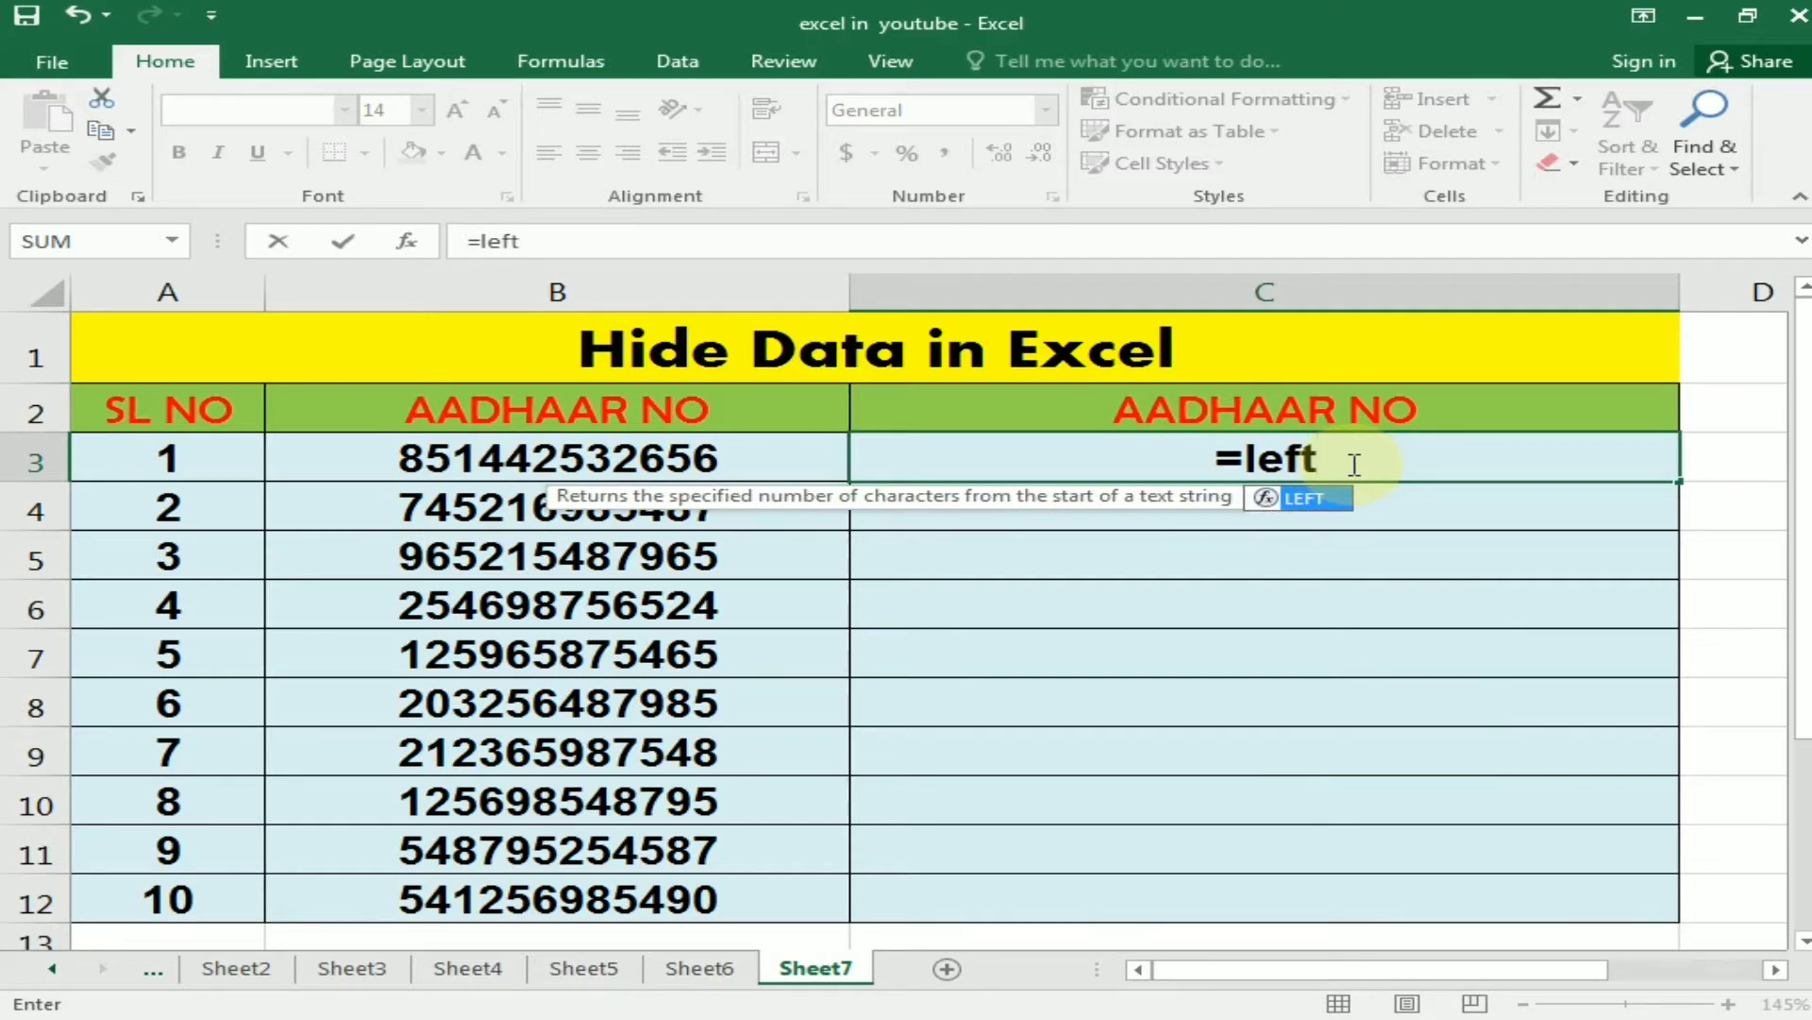
key("Tab")
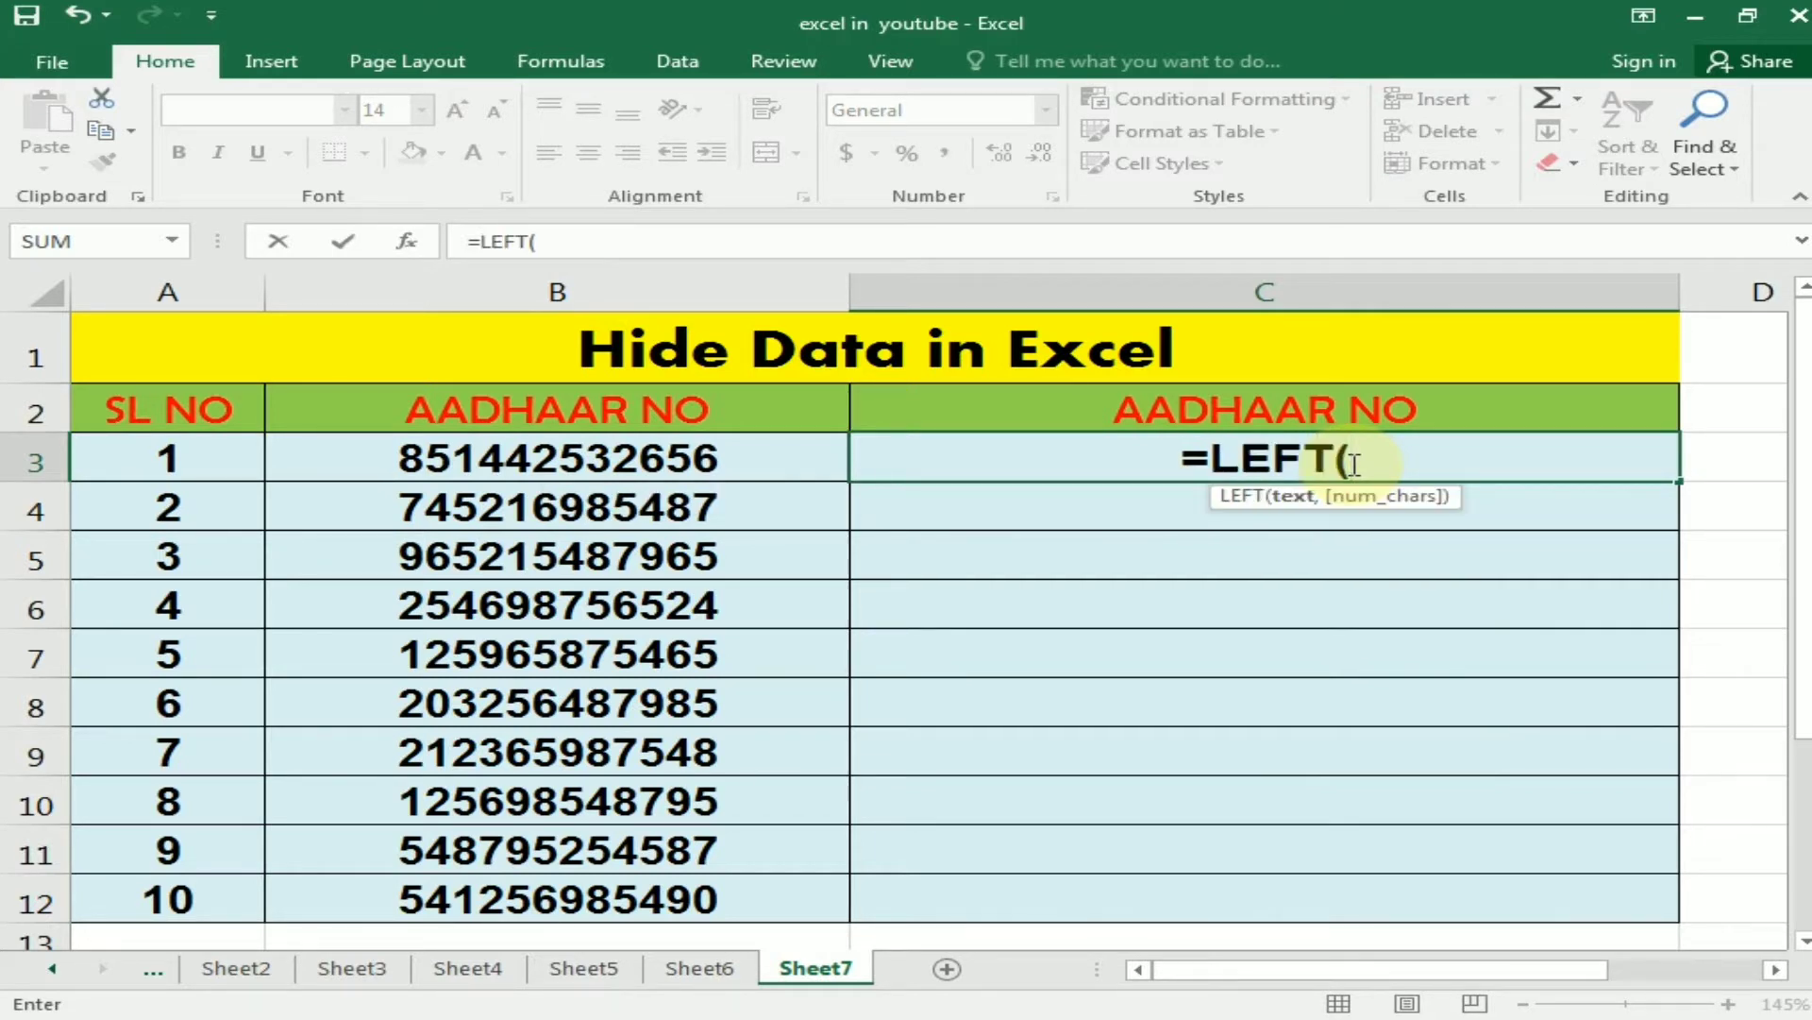
left_click(649, 459)
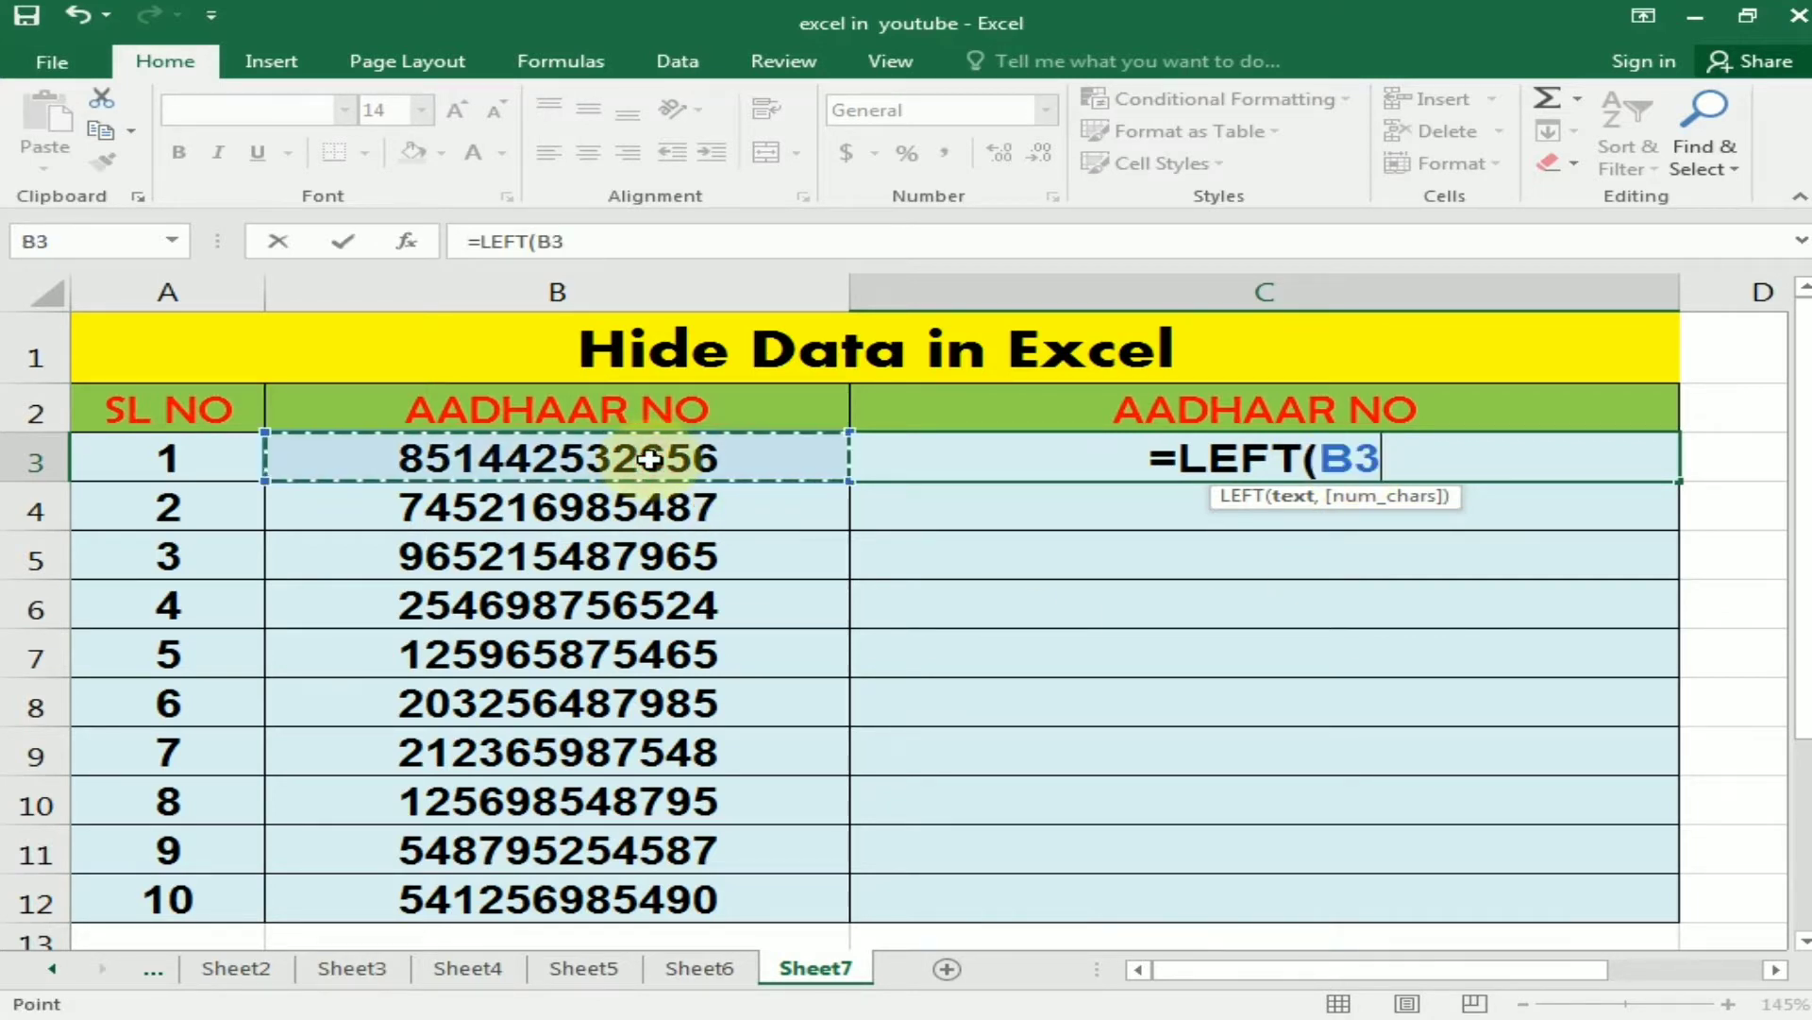
type(",")
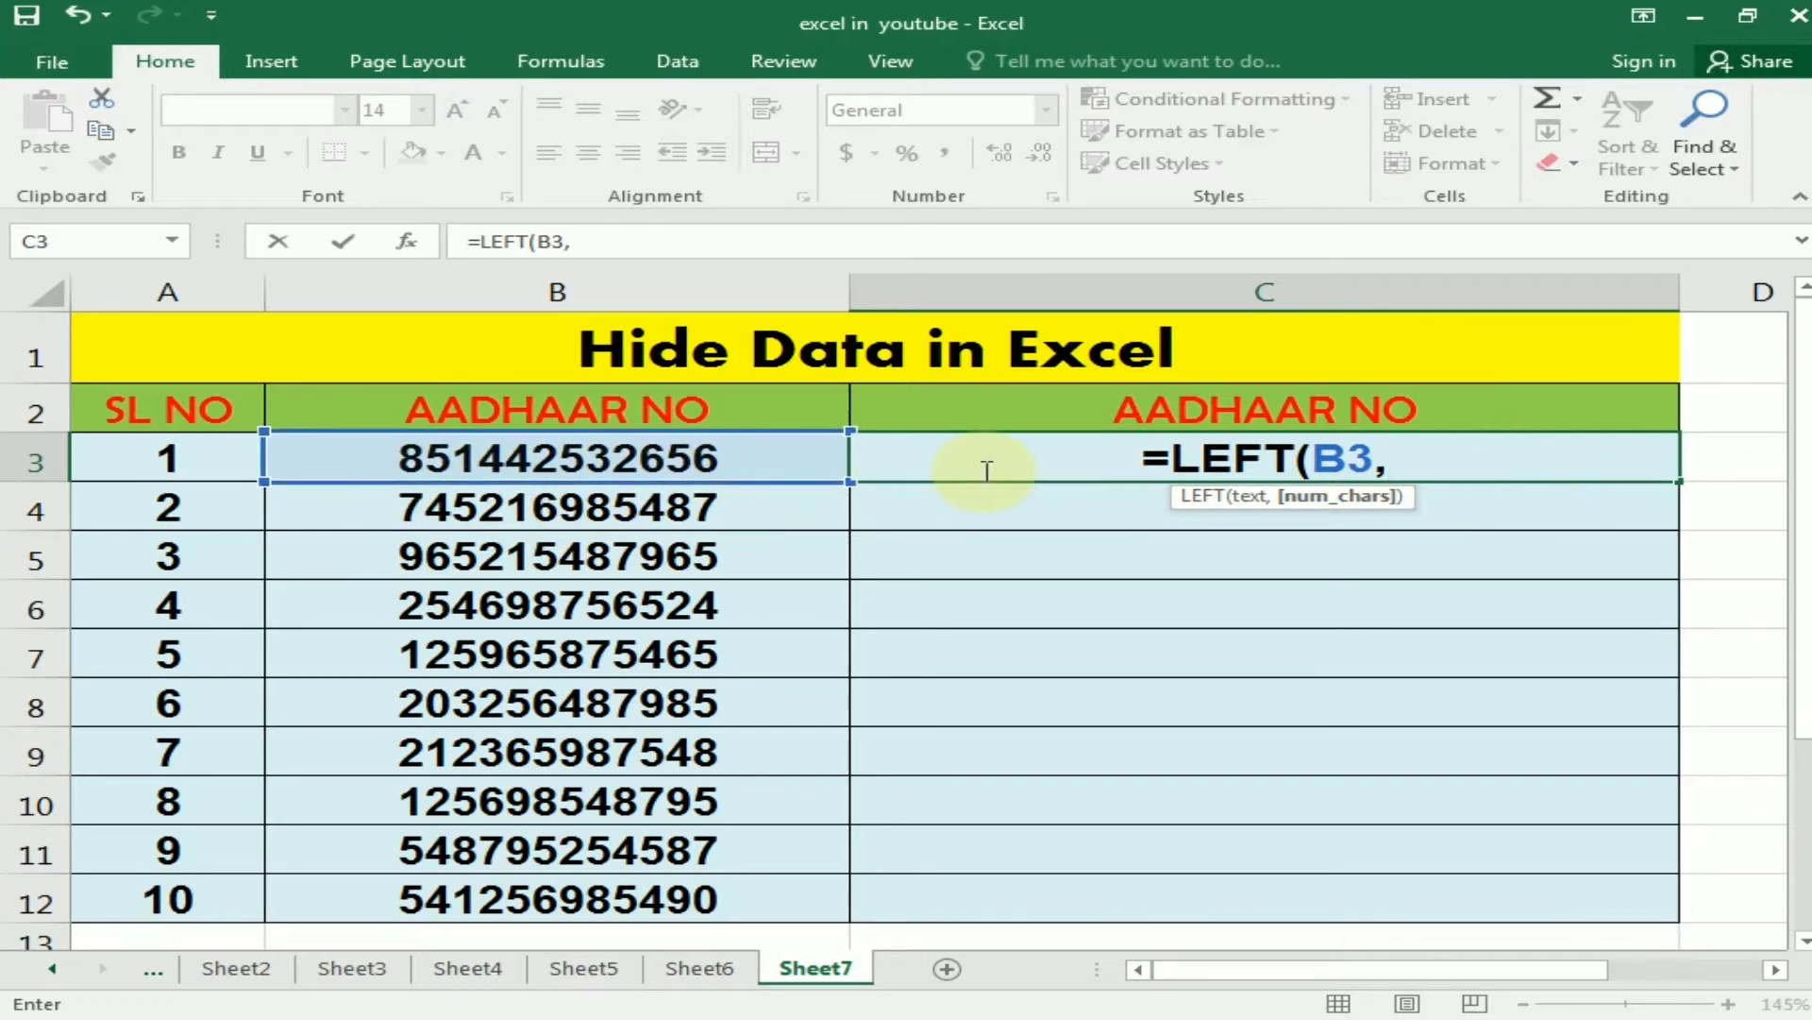
type("3")
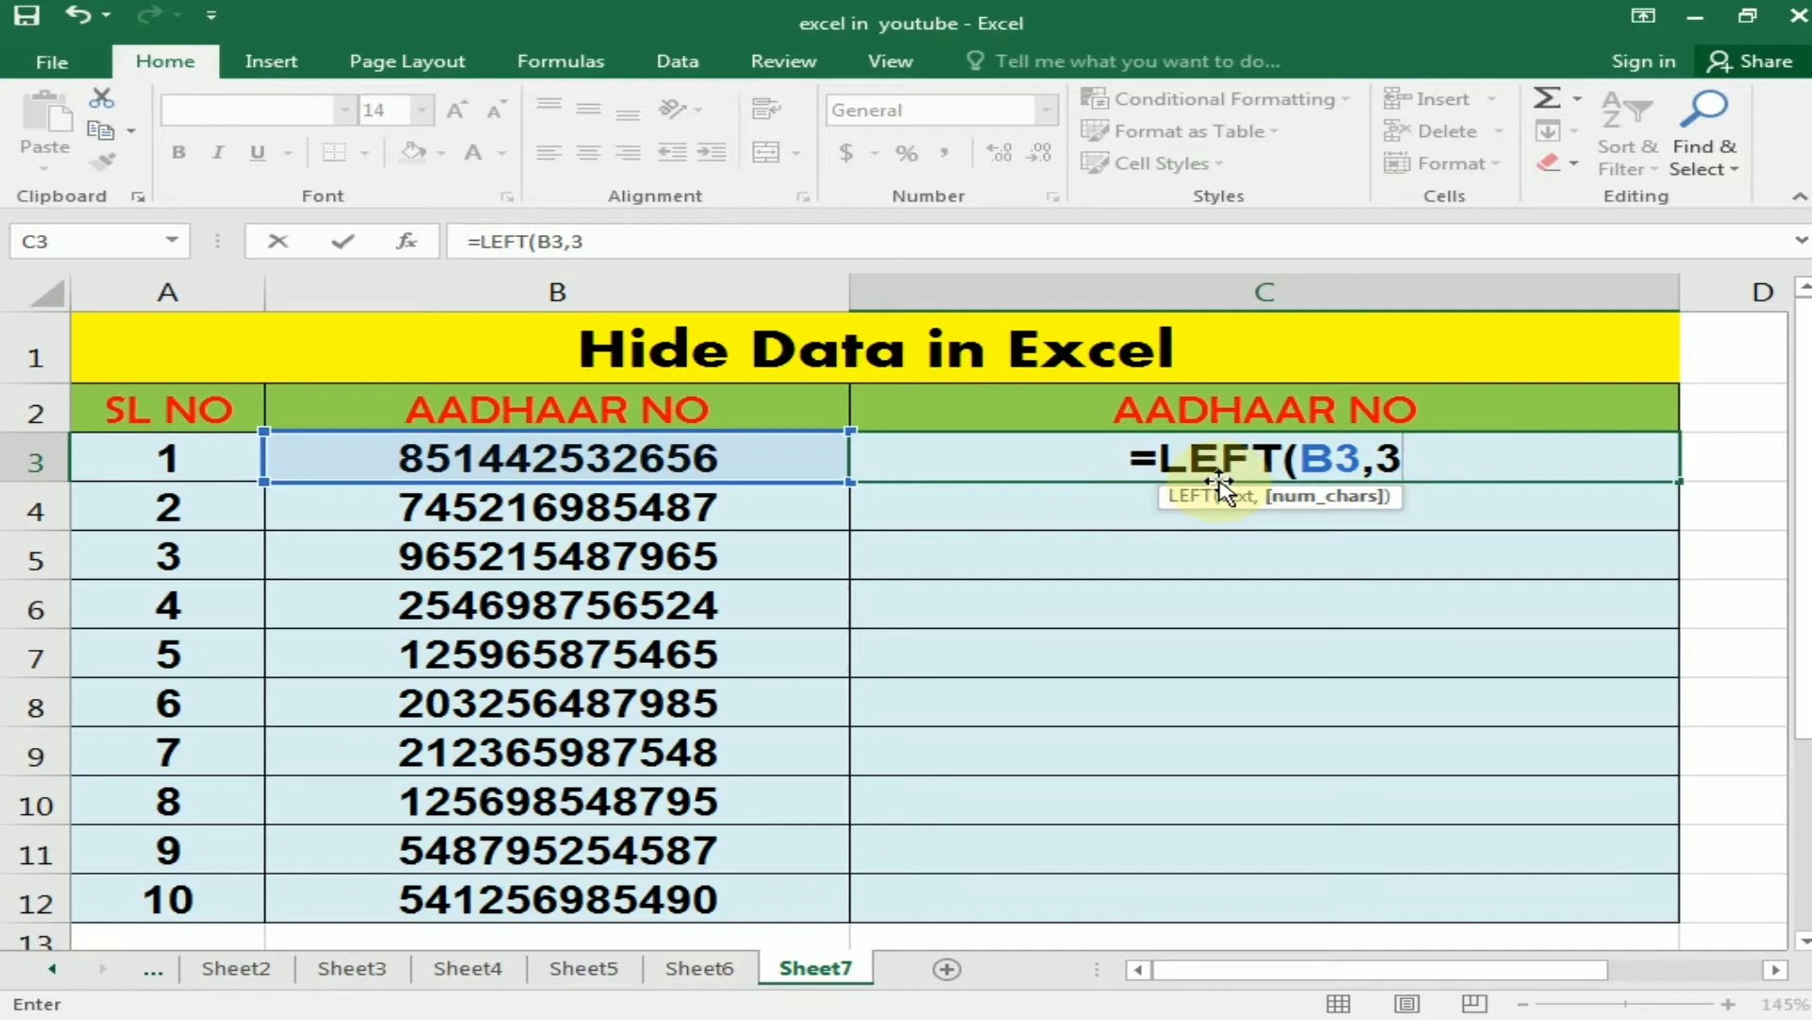
type(")")
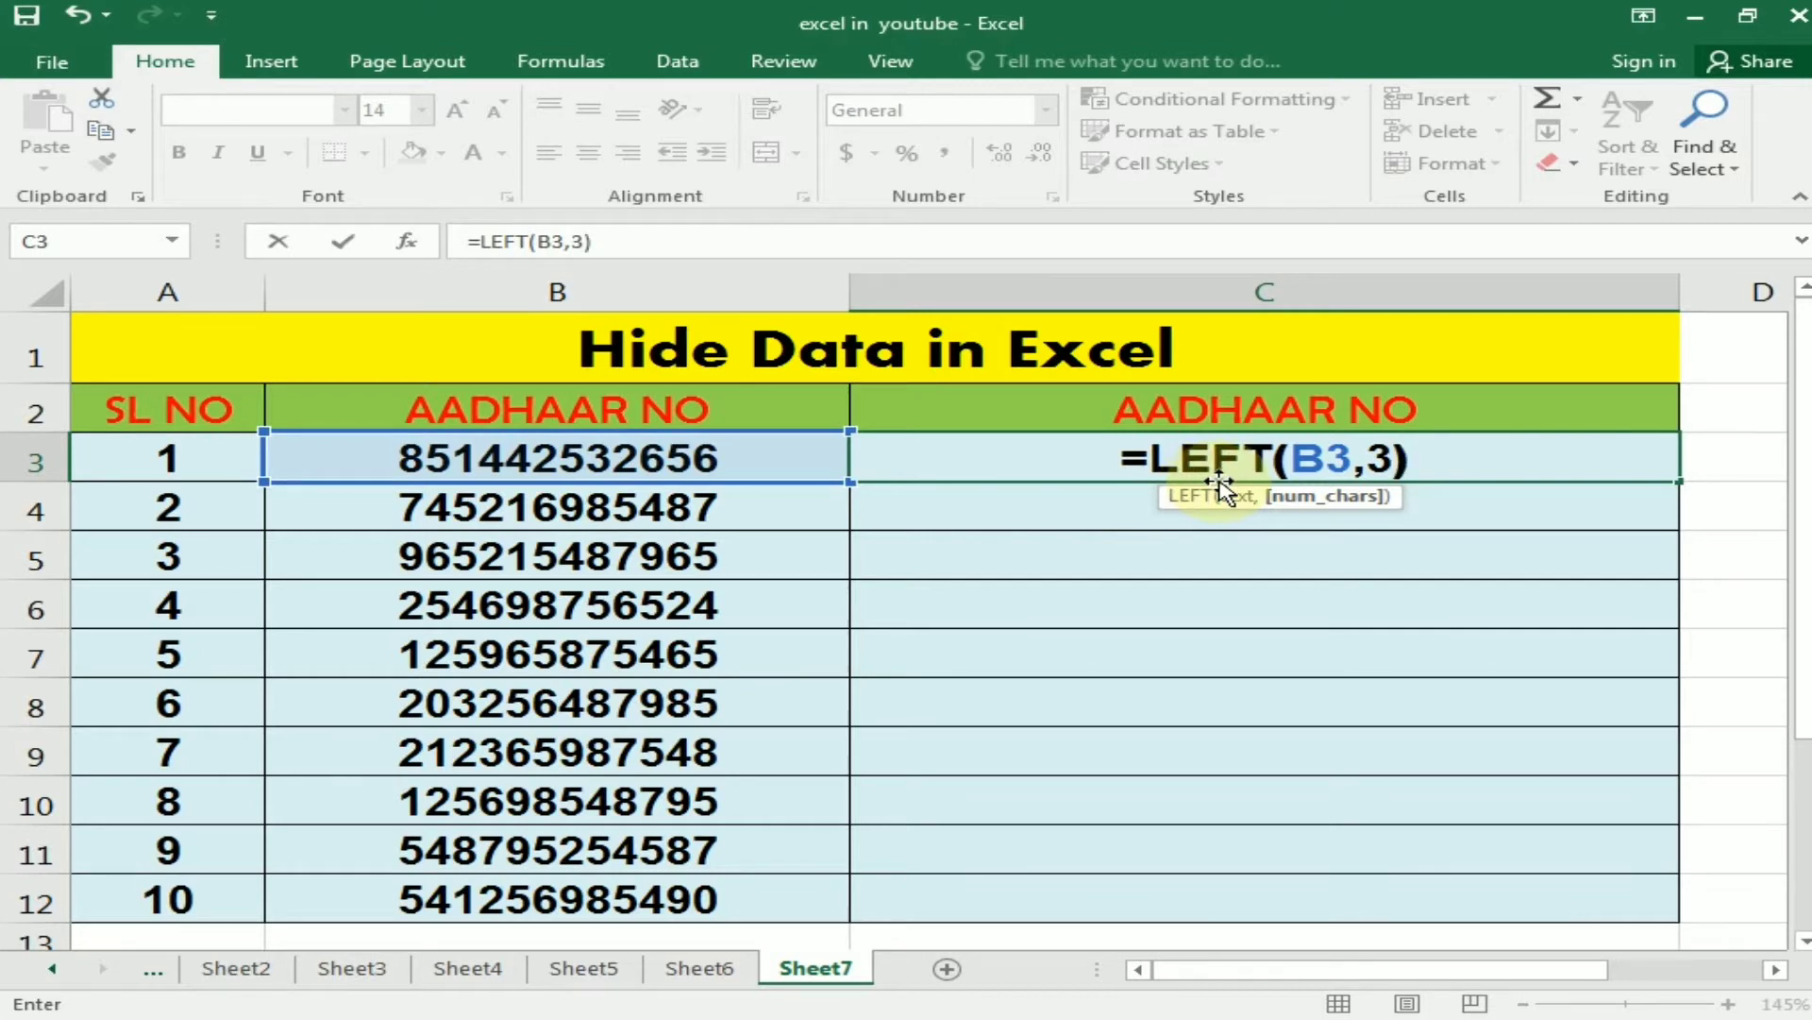
Step: Extend the C3 formula with a mask of six asterisks, joined on both sides with ampersands: &"******"&
type("&")
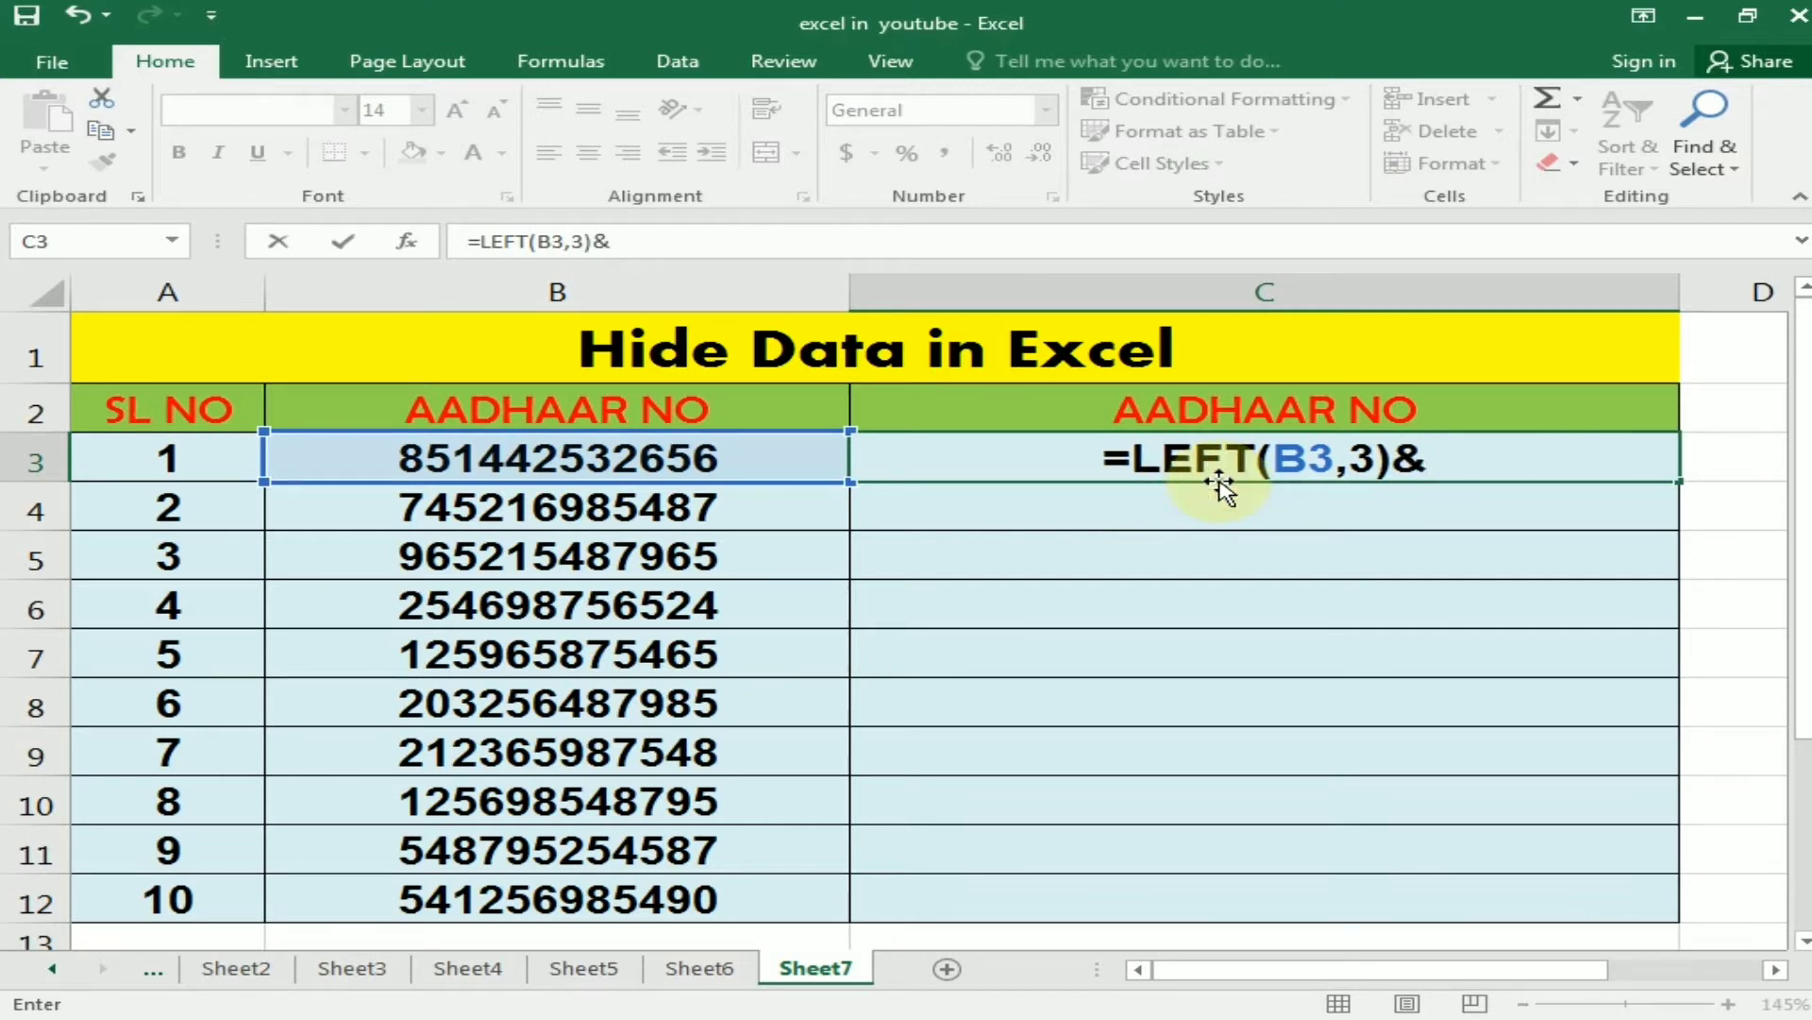
type("\"")
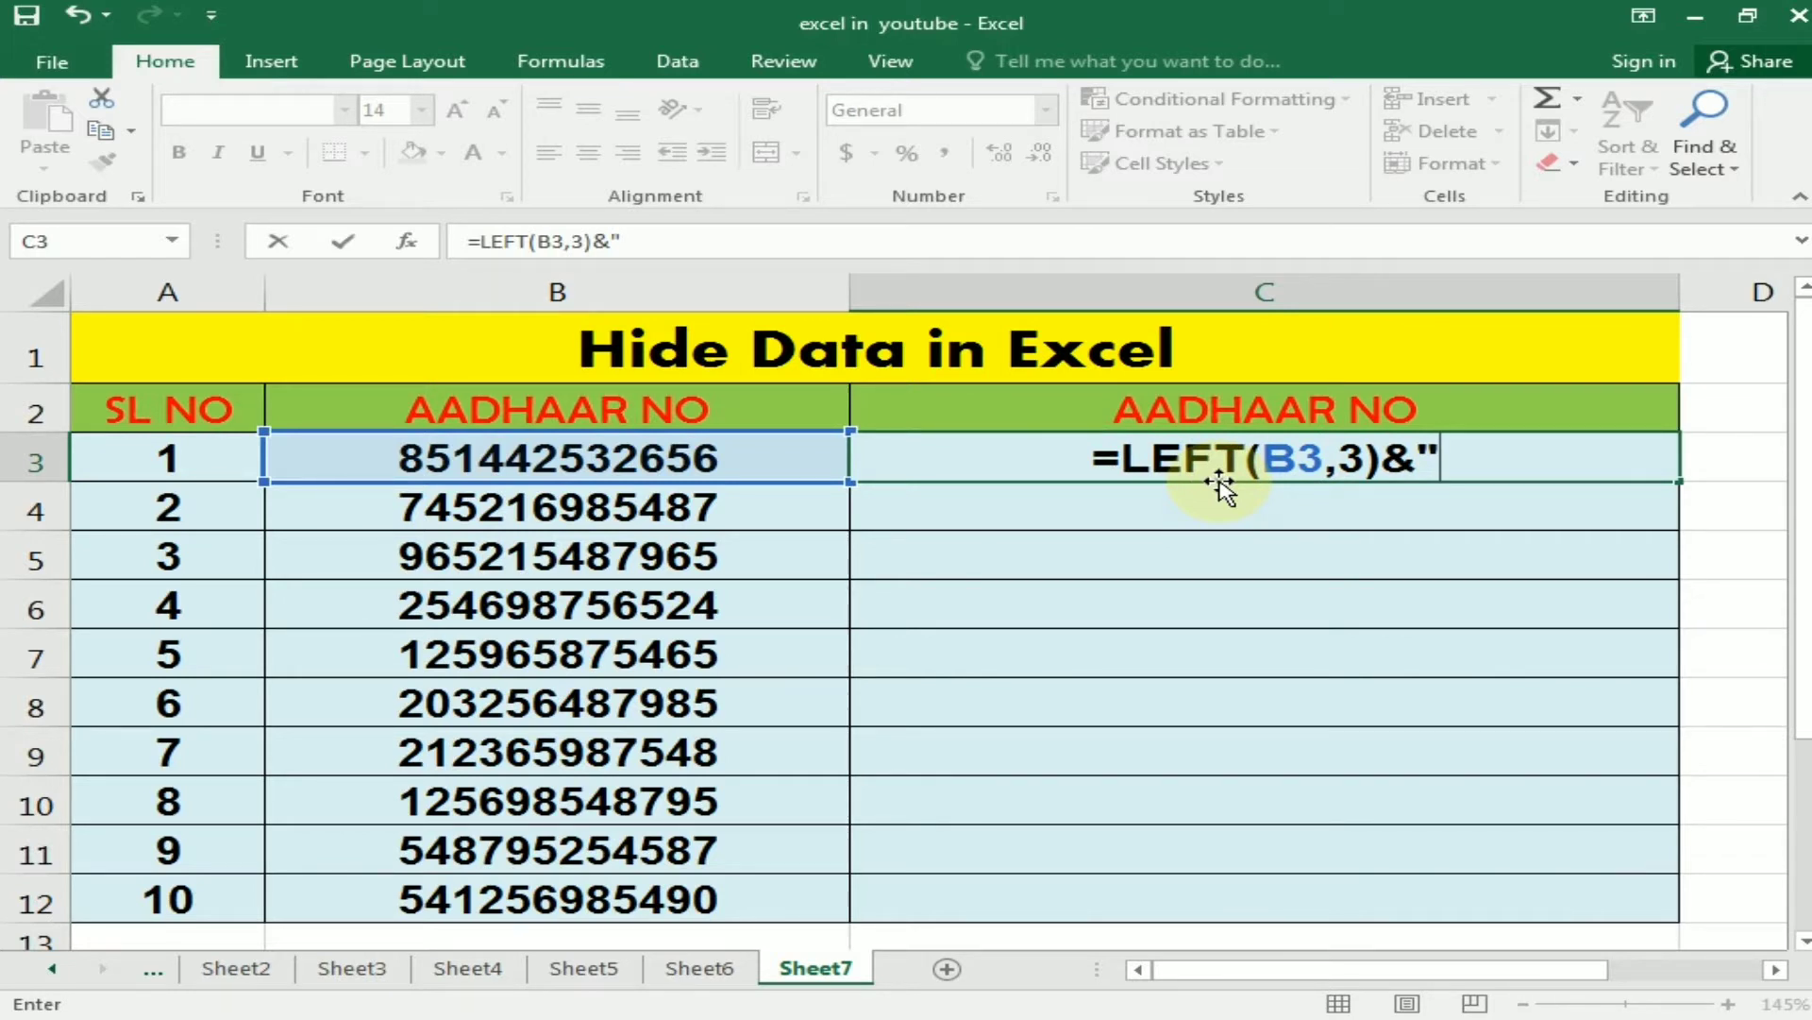
type("*")
key("BackSpace")
type("-")
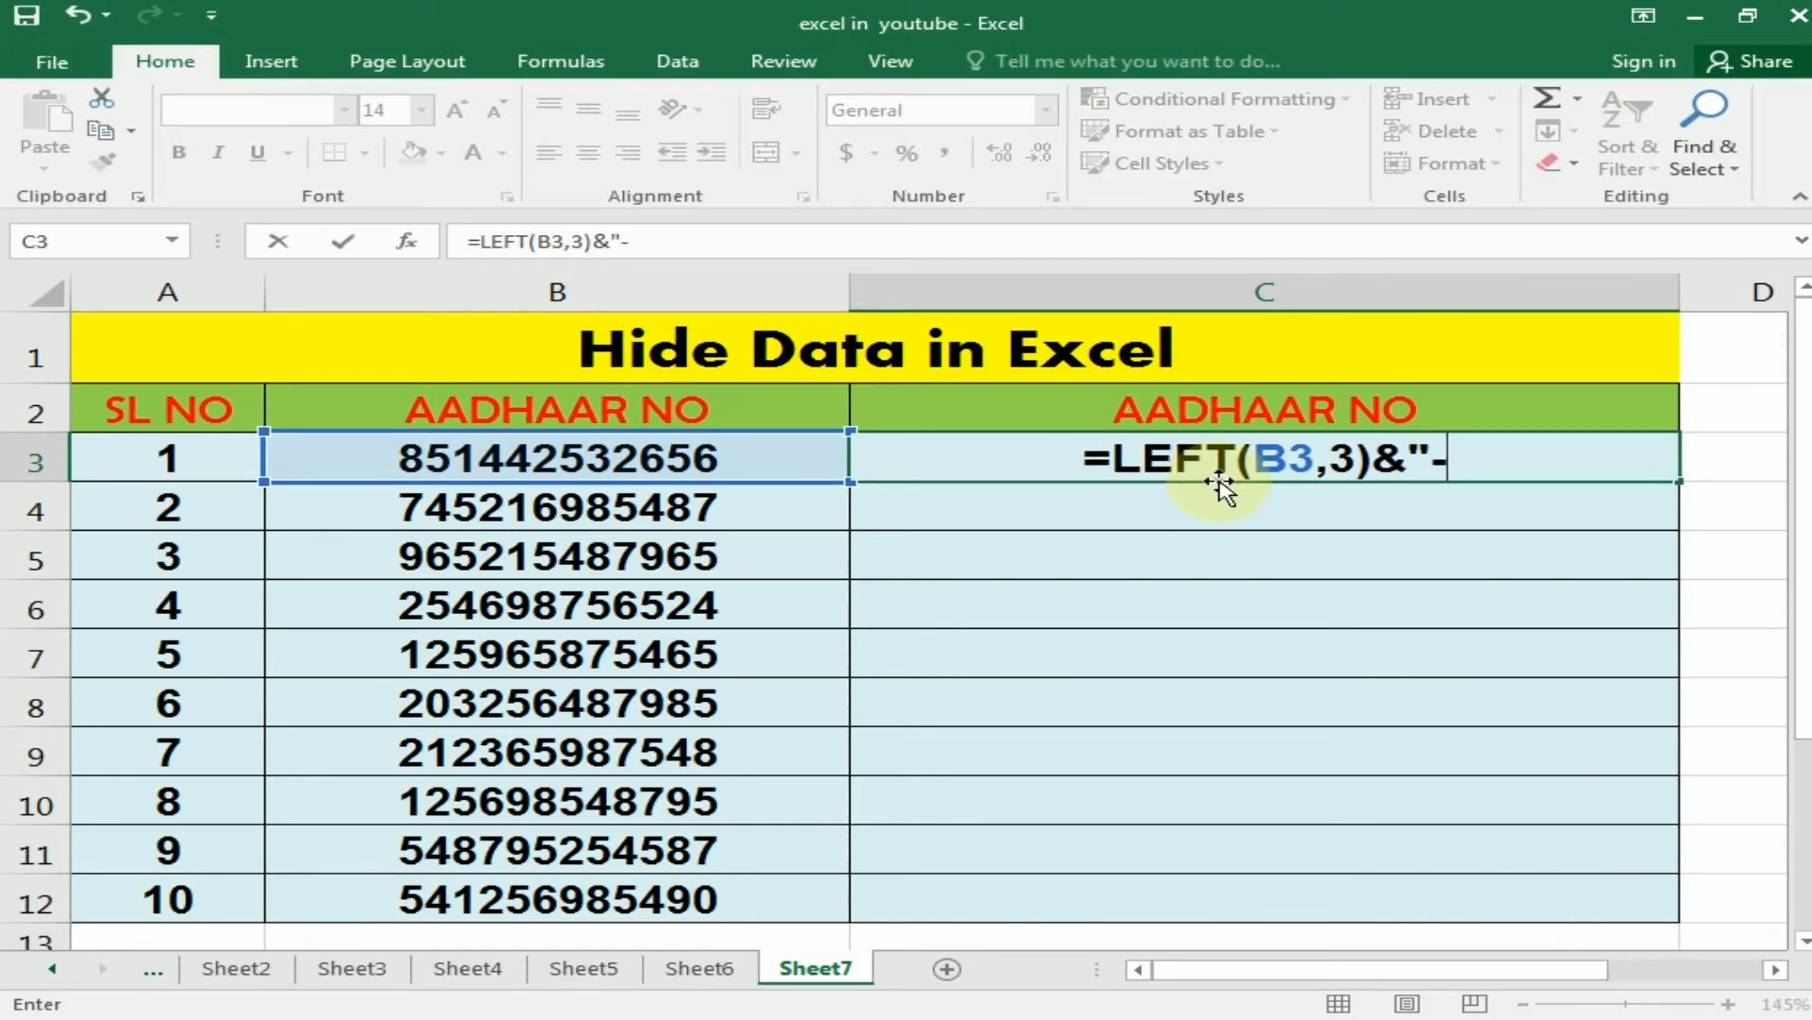
key("BackSpace")
type("#")
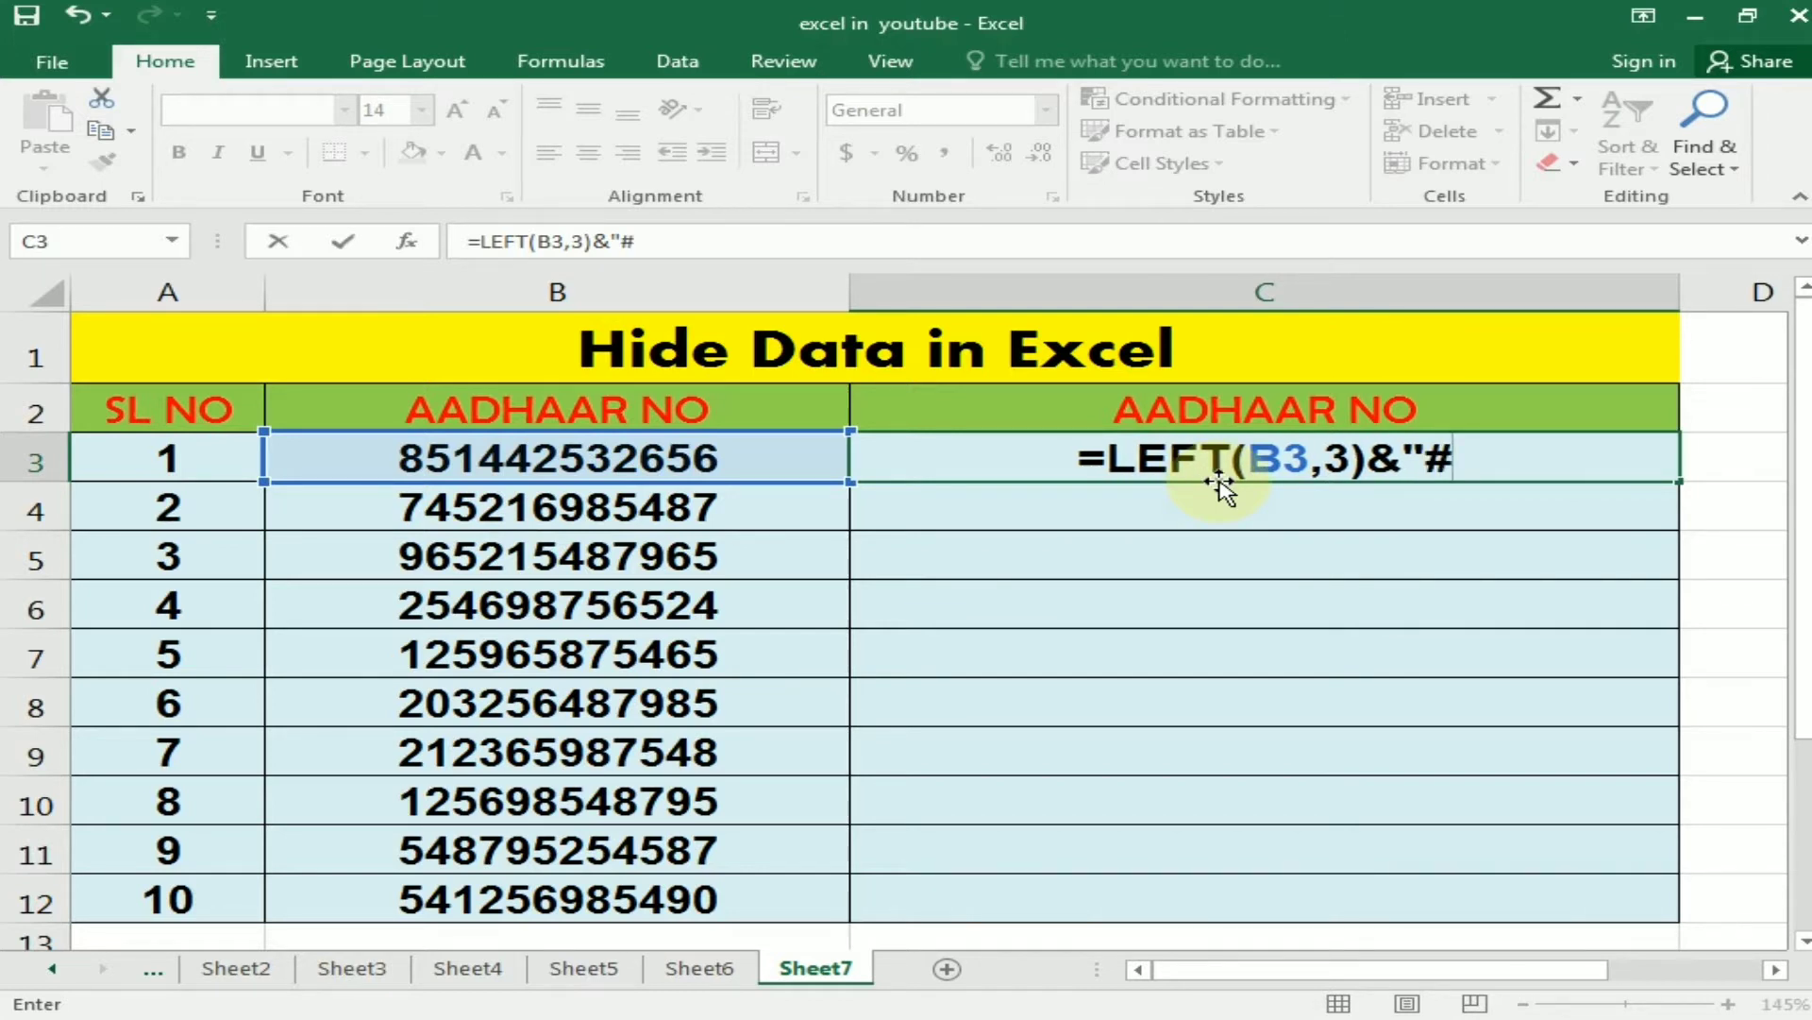
key("BackSpace")
type("*")
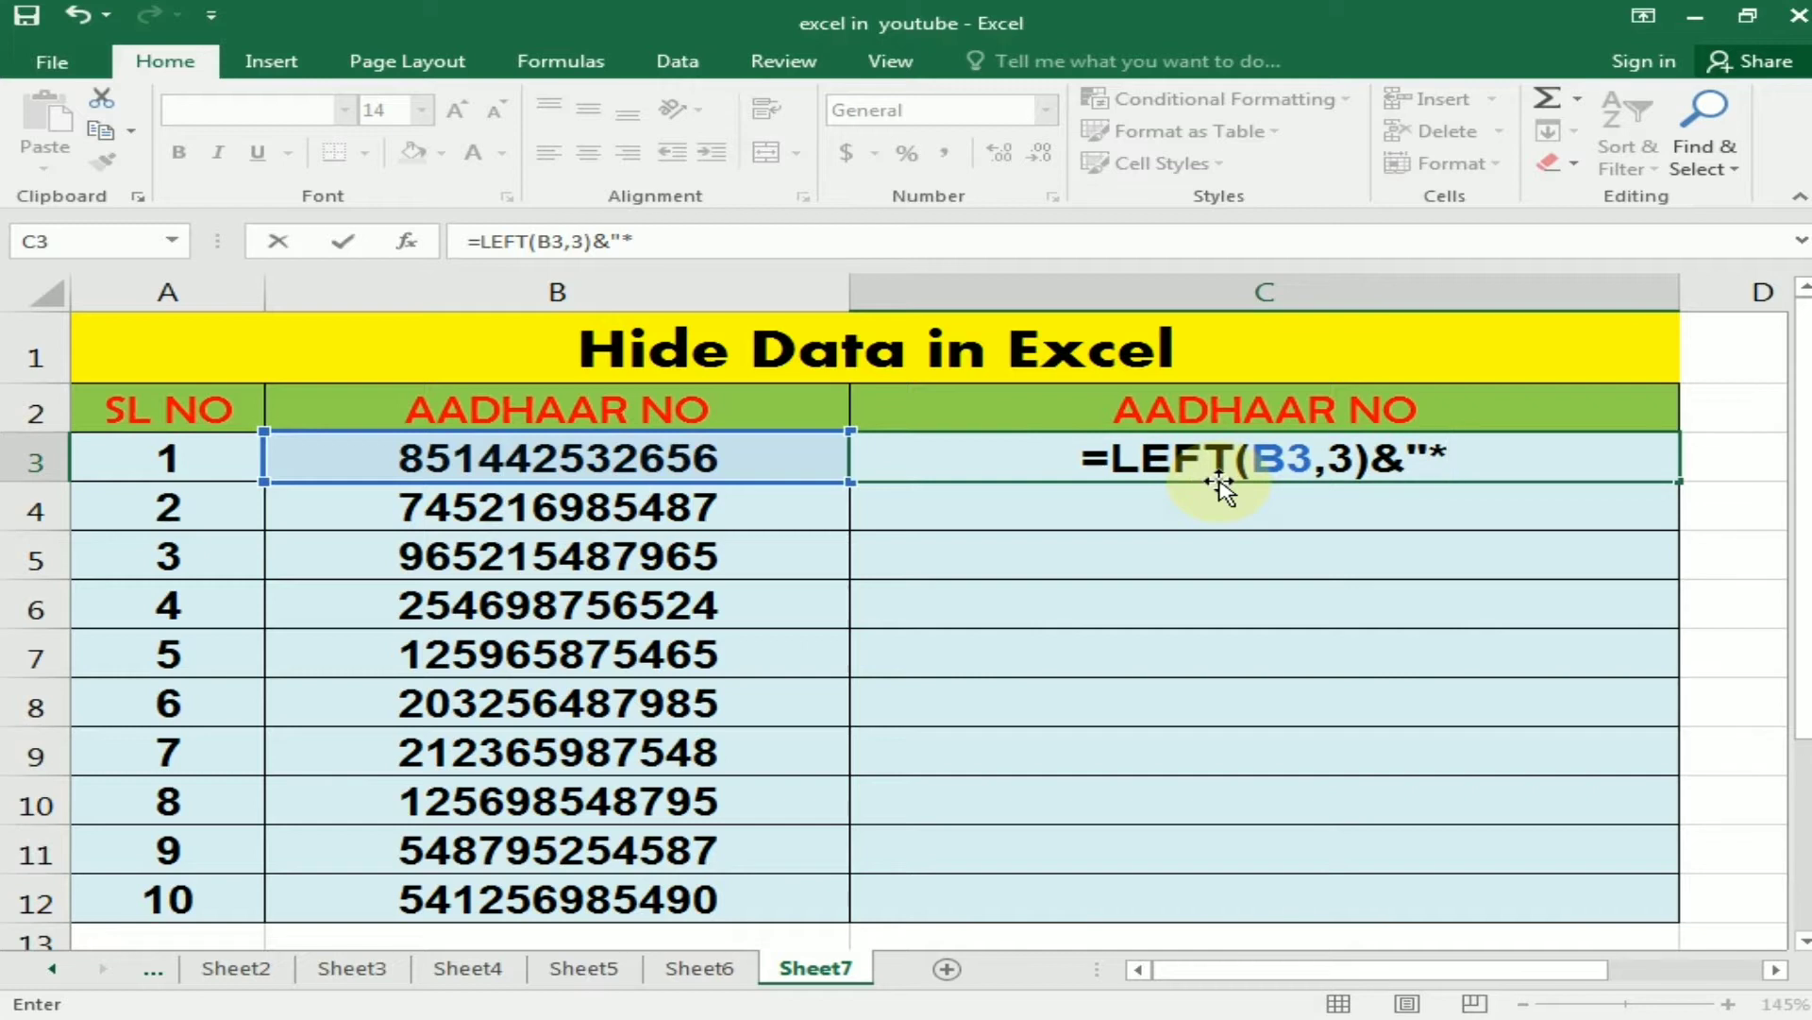
type("*****")
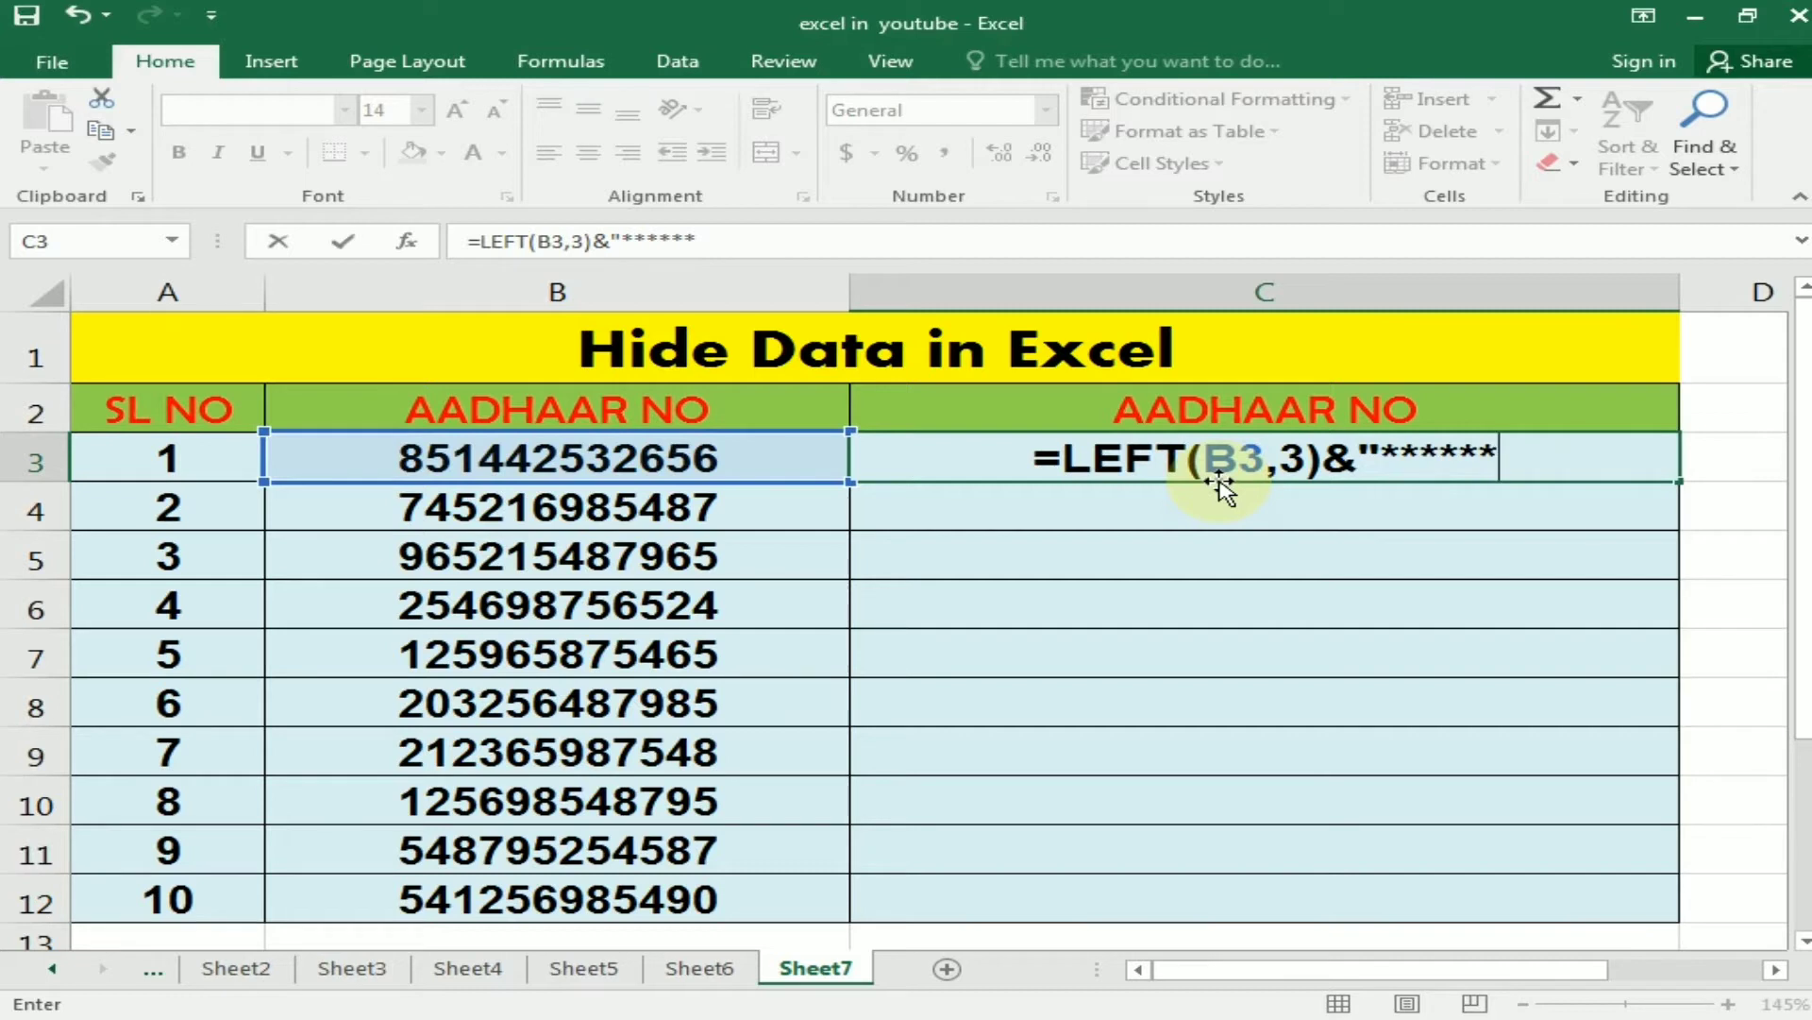
type("\"&")
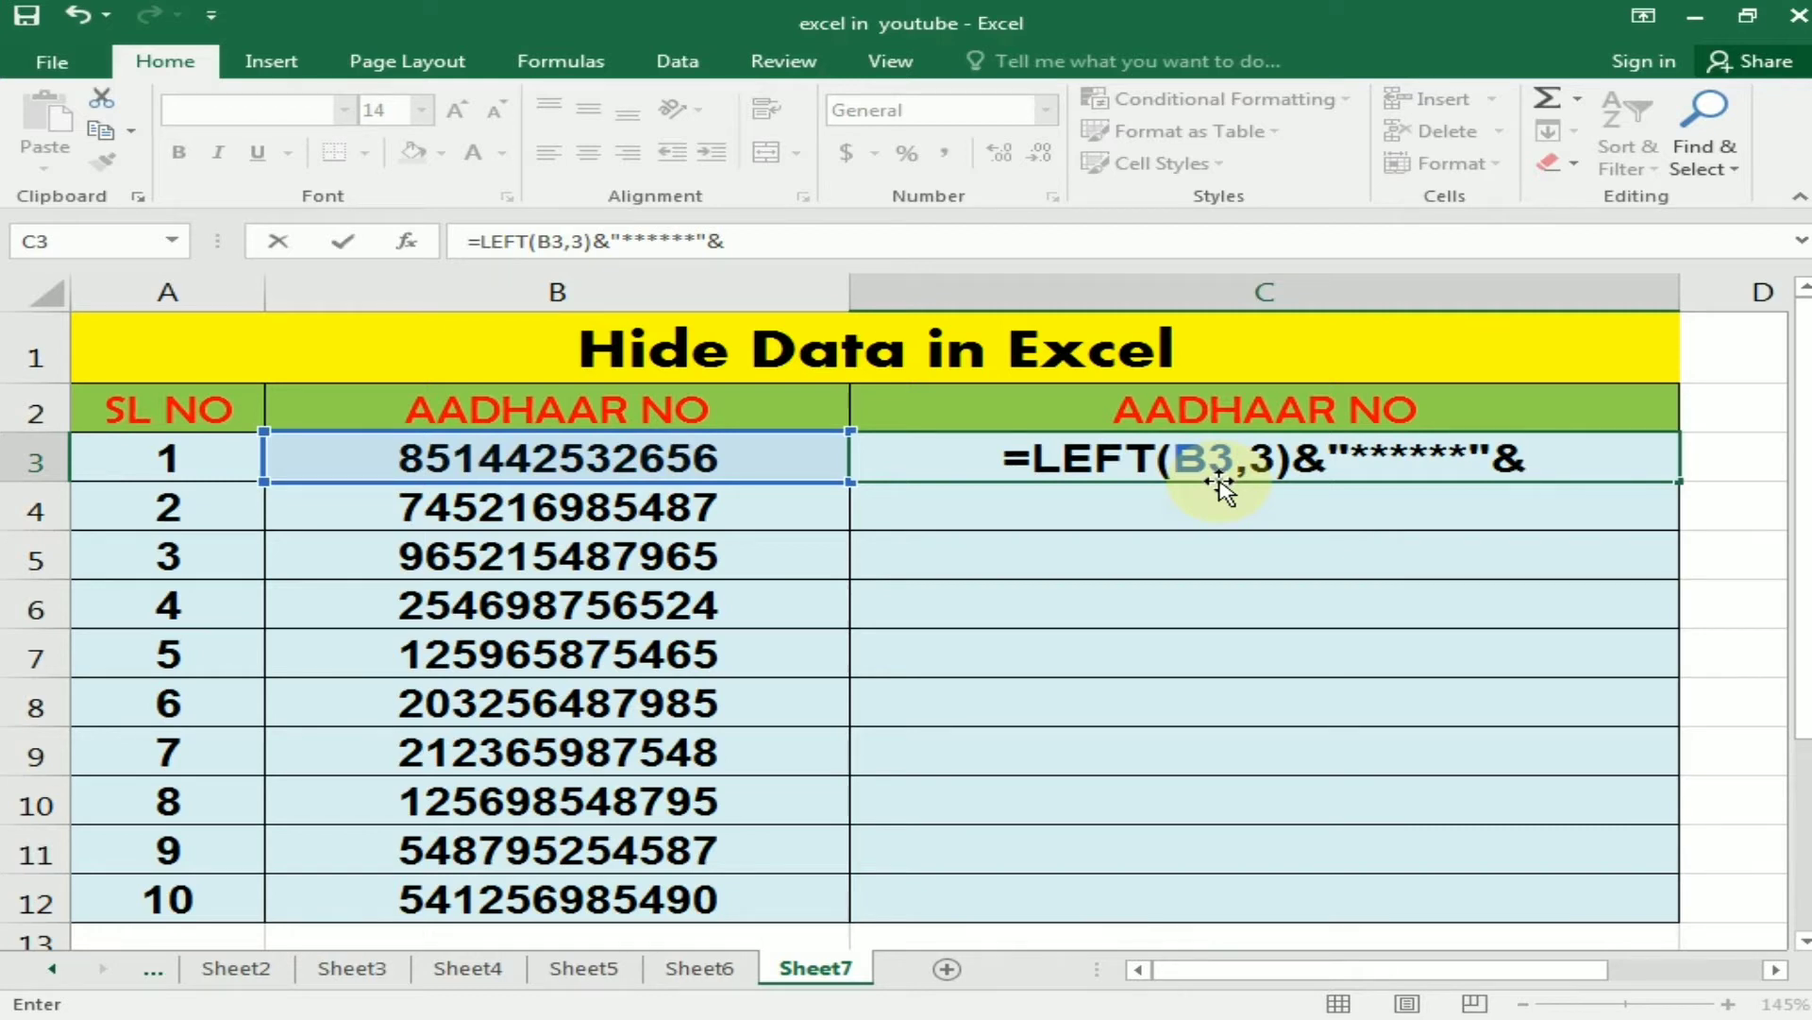
Step: Complete the C3 formula with RIGHT(B3,3) to add the last three characters of B3, and enter it
type("ri")
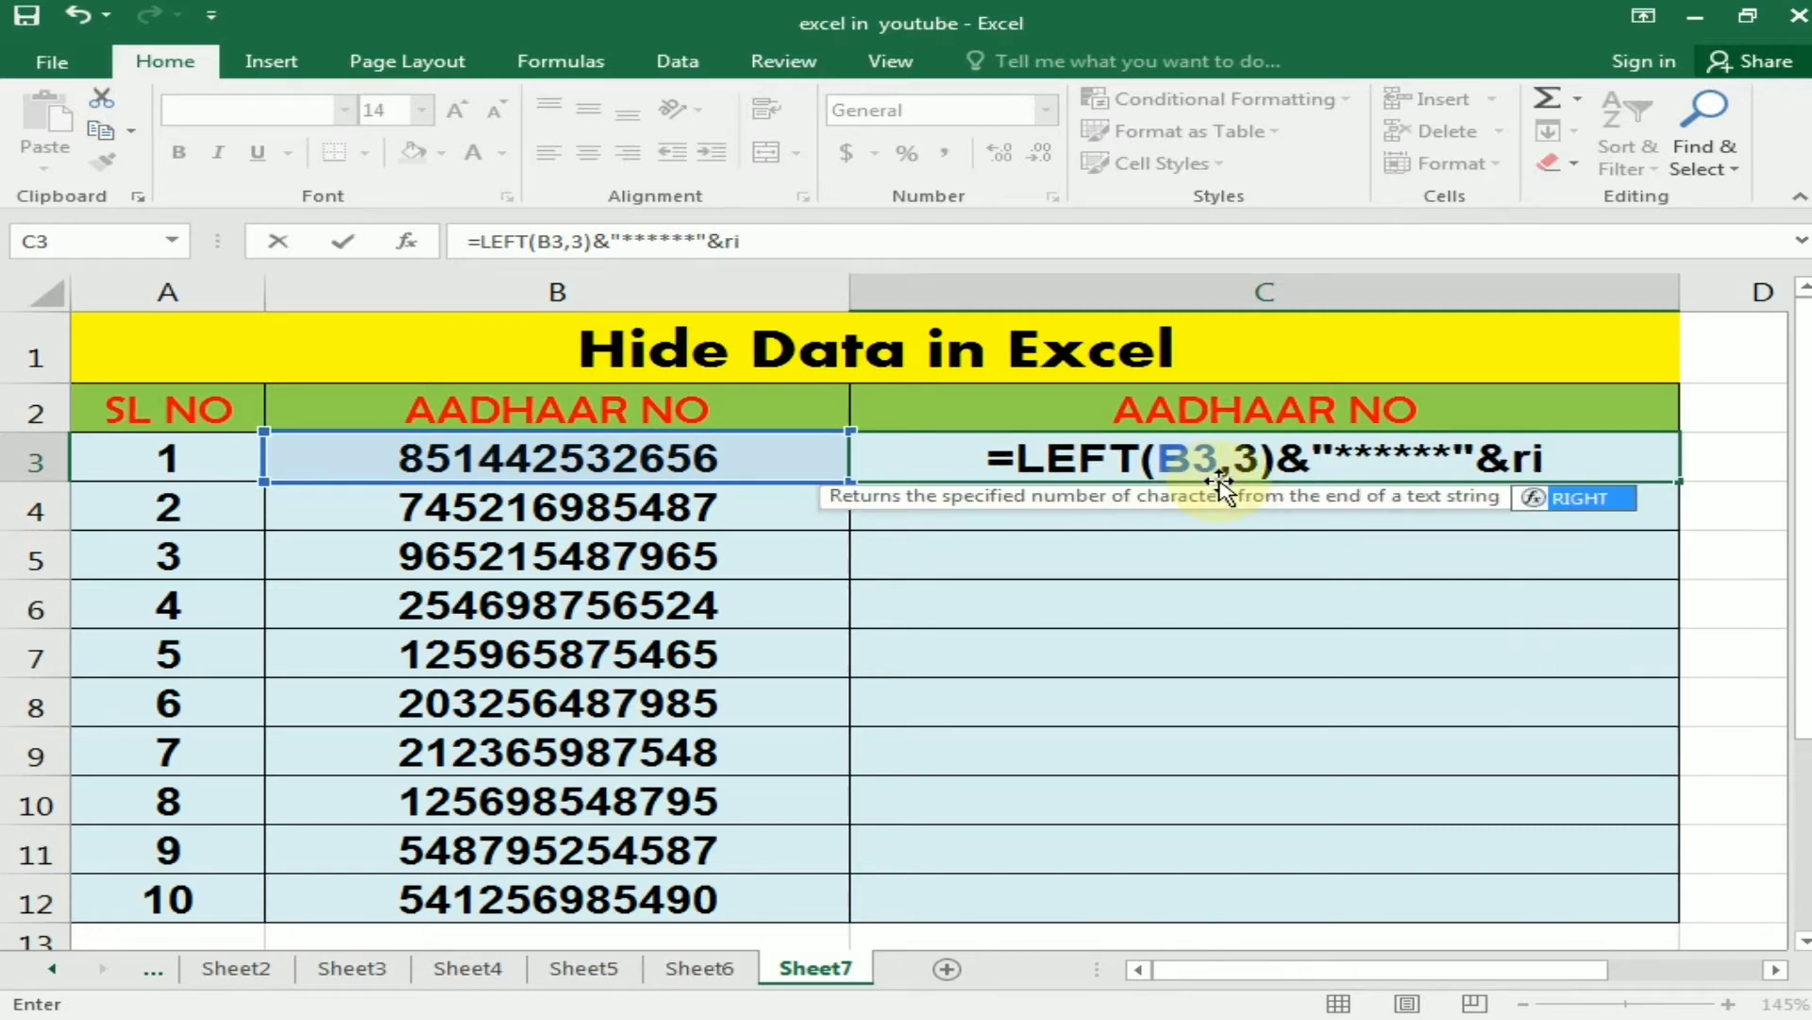
type("gh")
key("BackSpace")
type("ght")
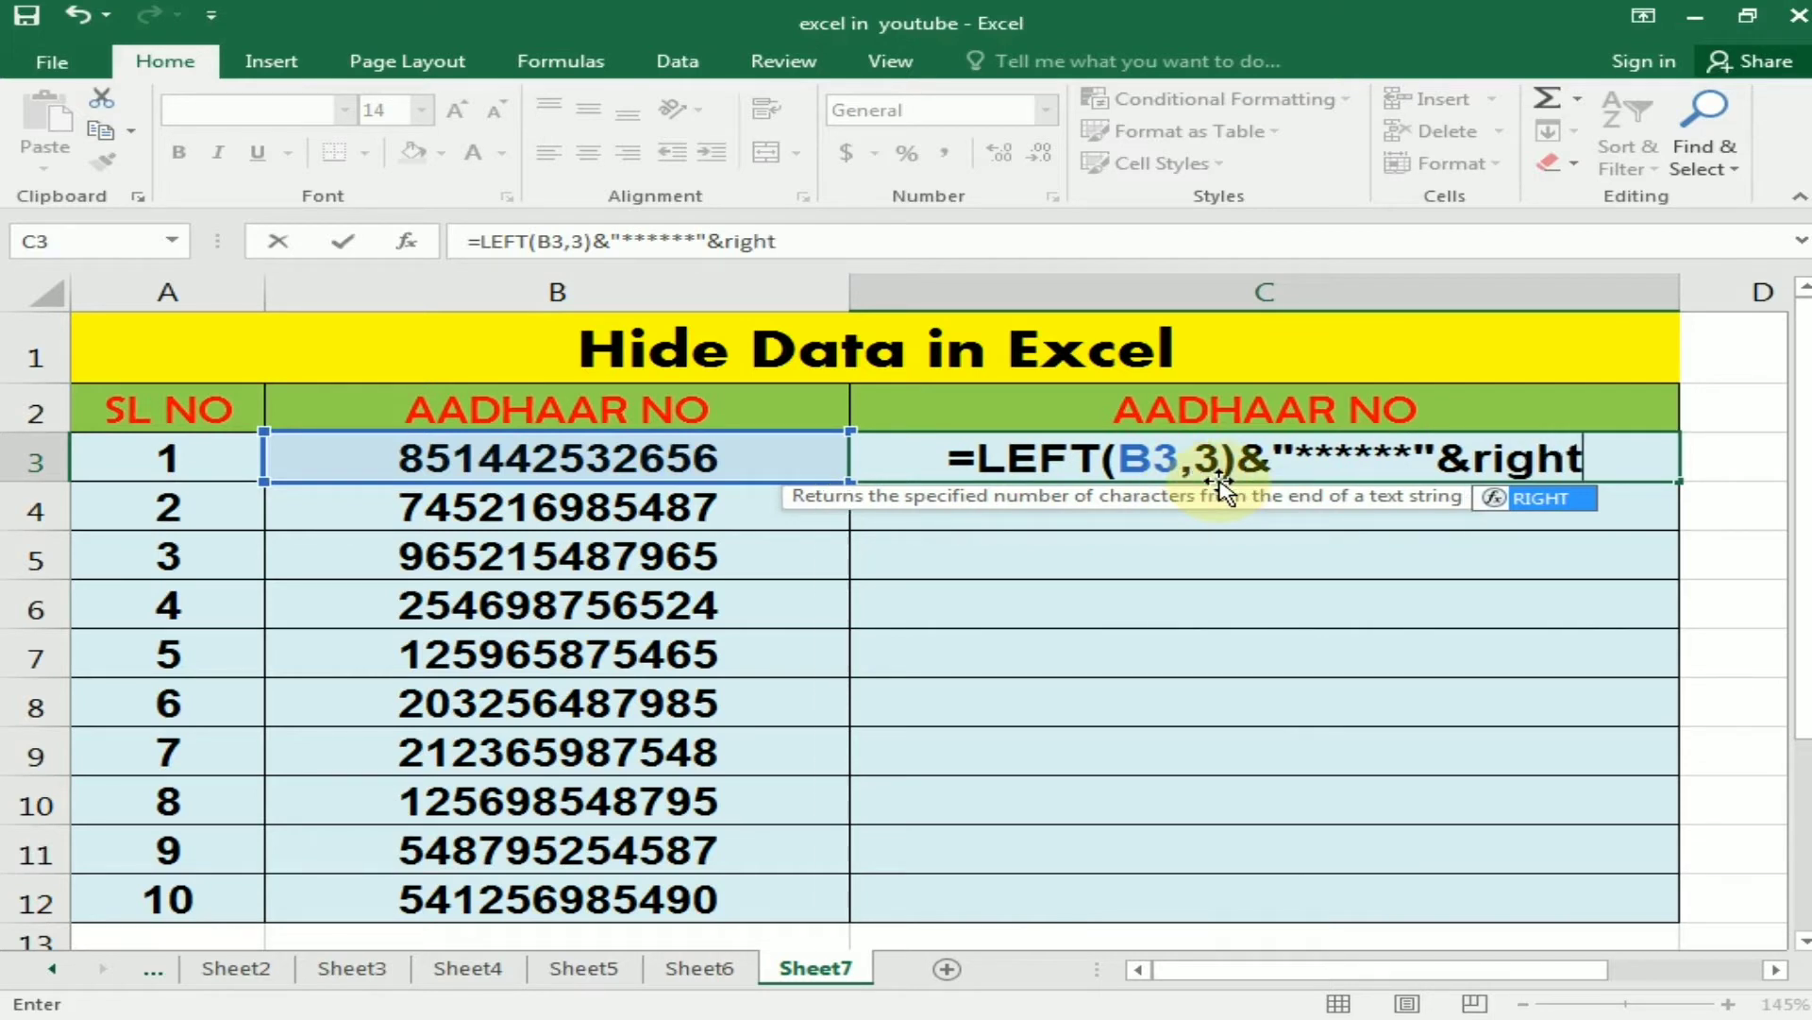
key("Tab")
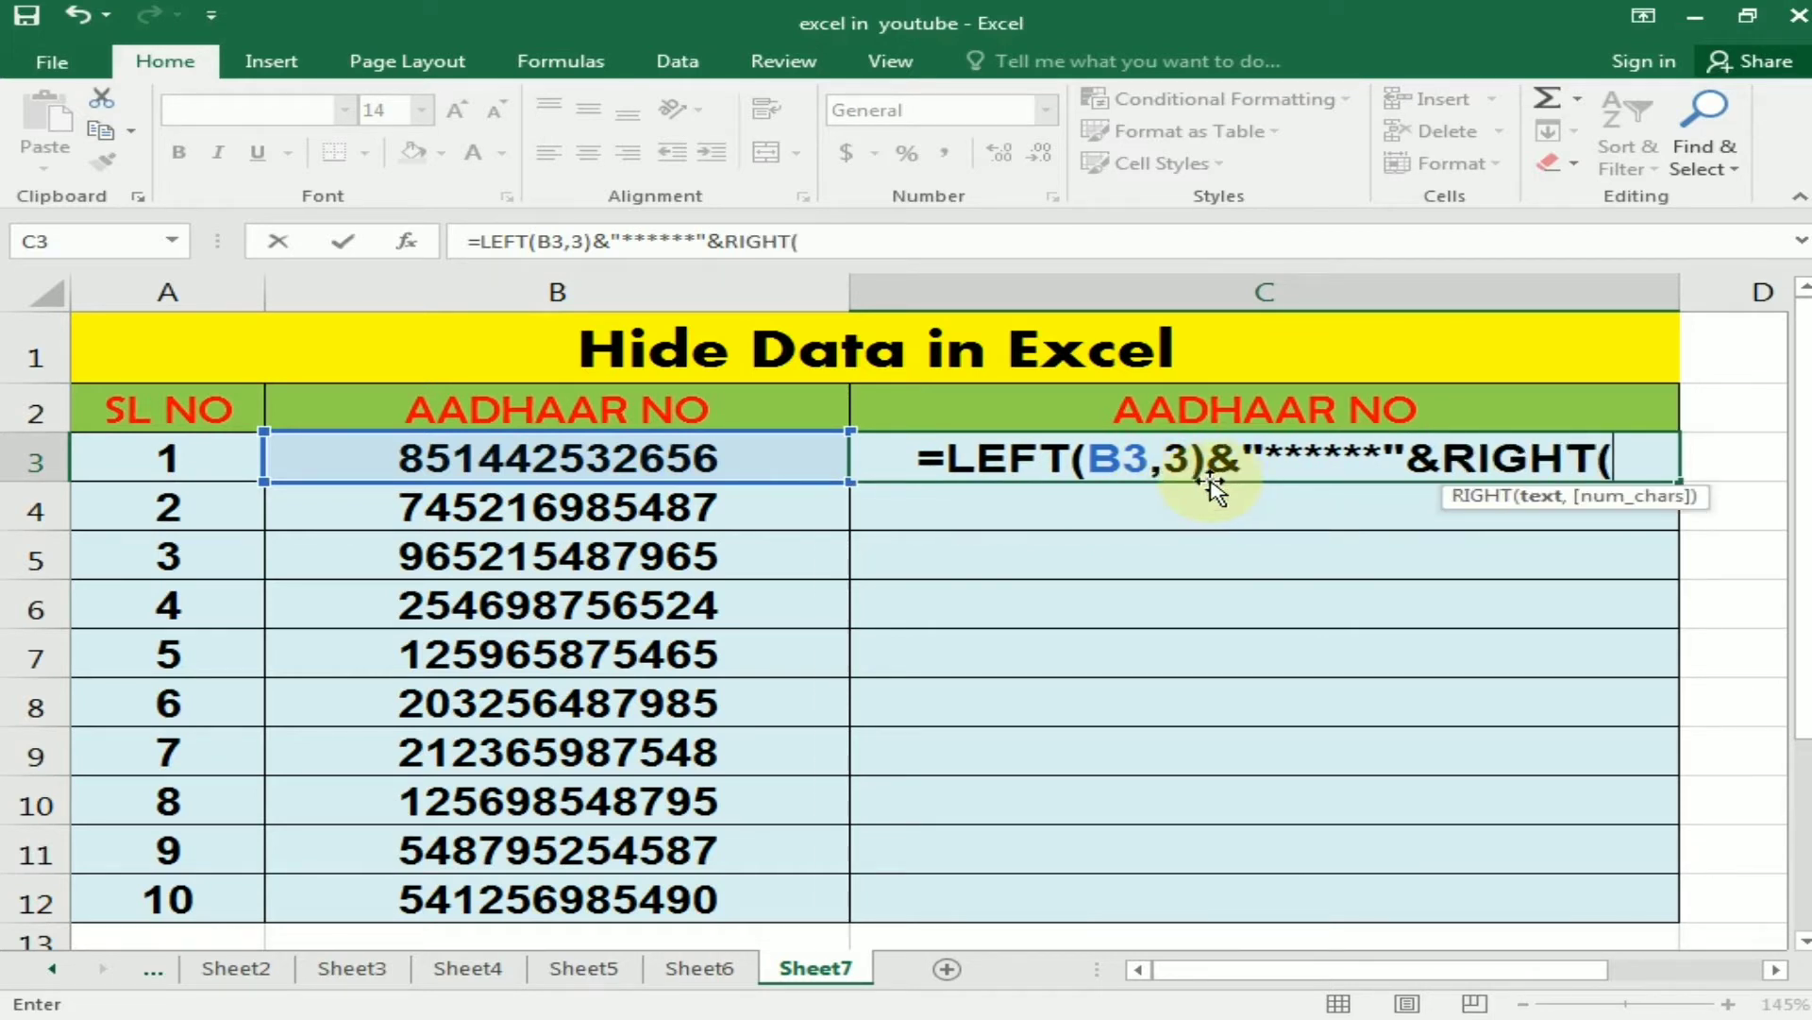
left_click(644, 460)
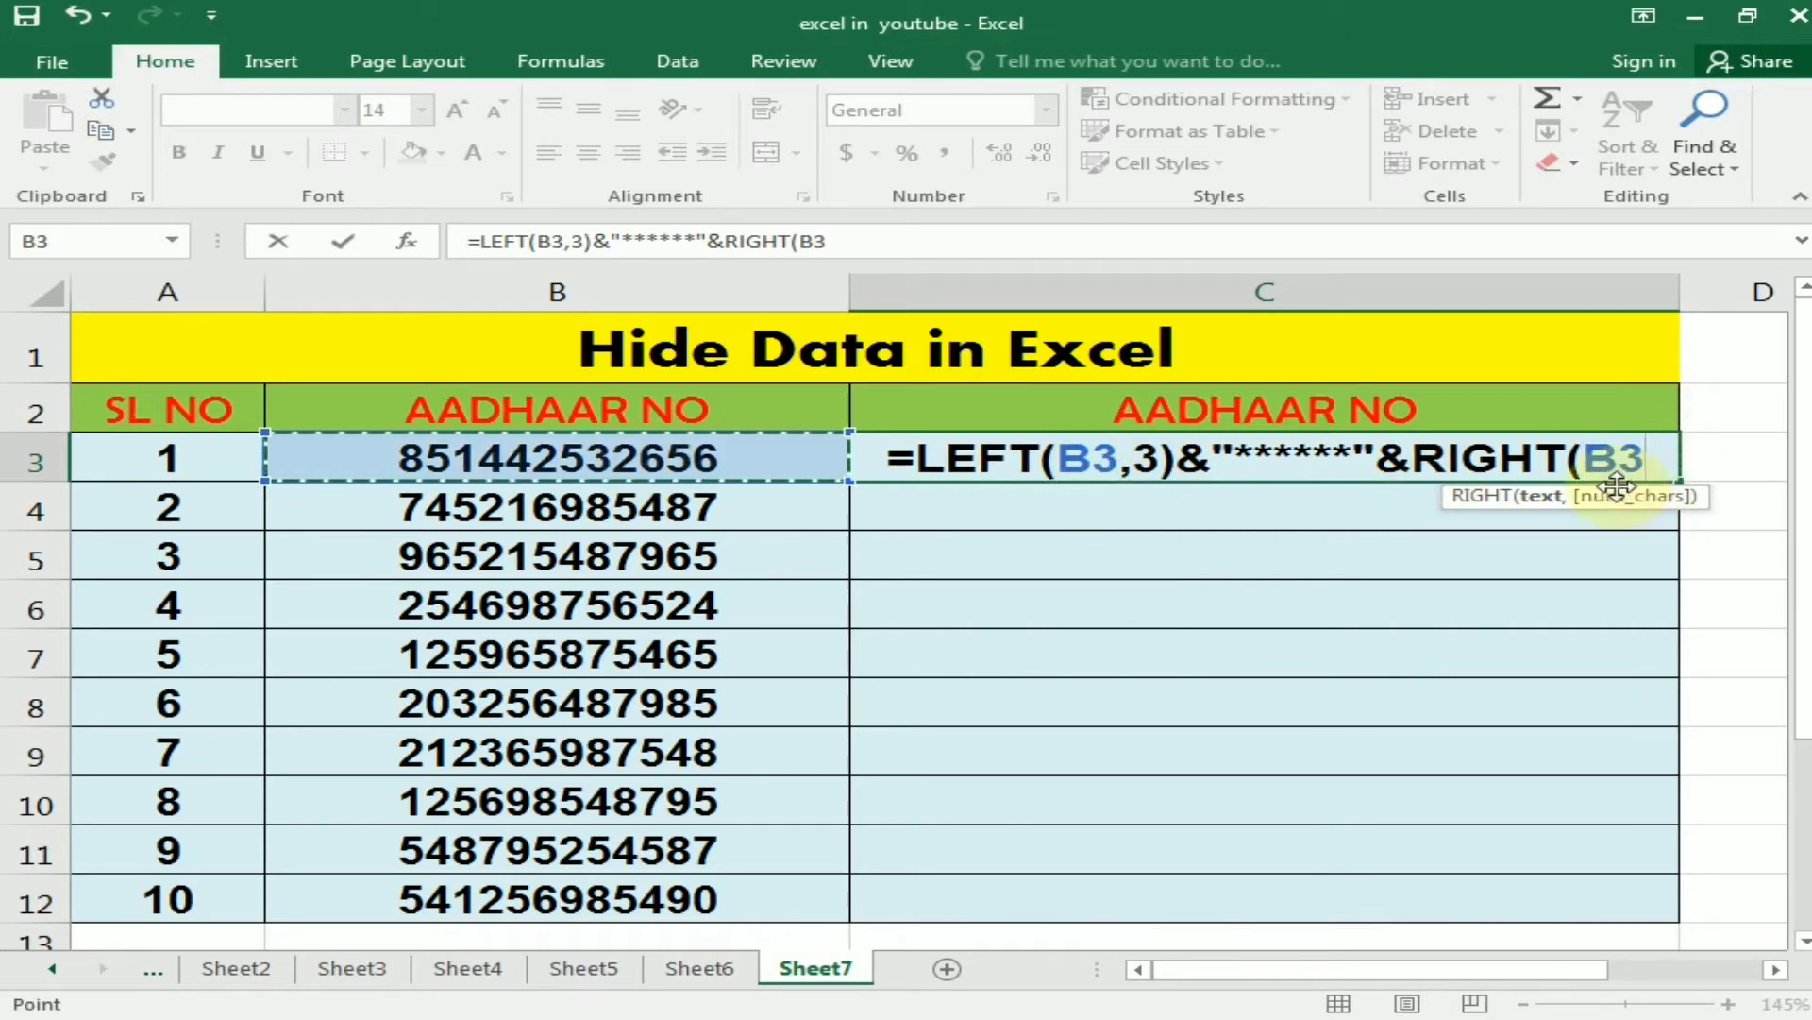
type(",")
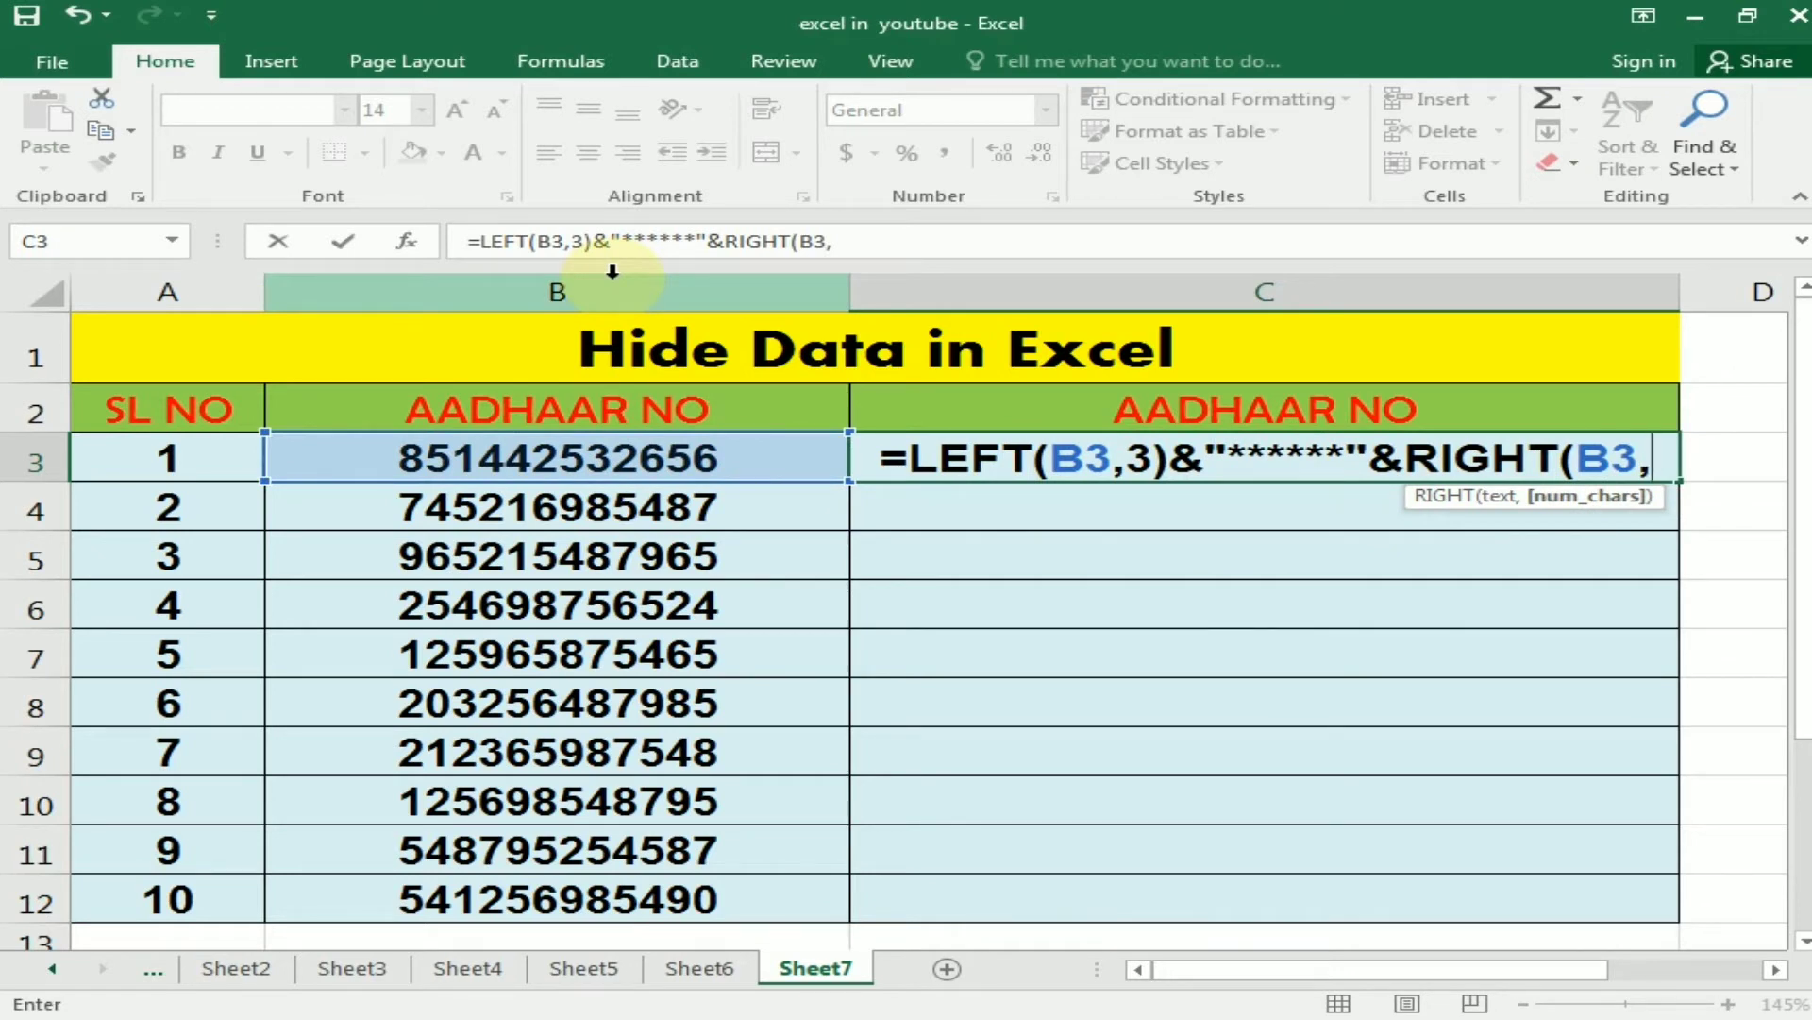
type("3)")
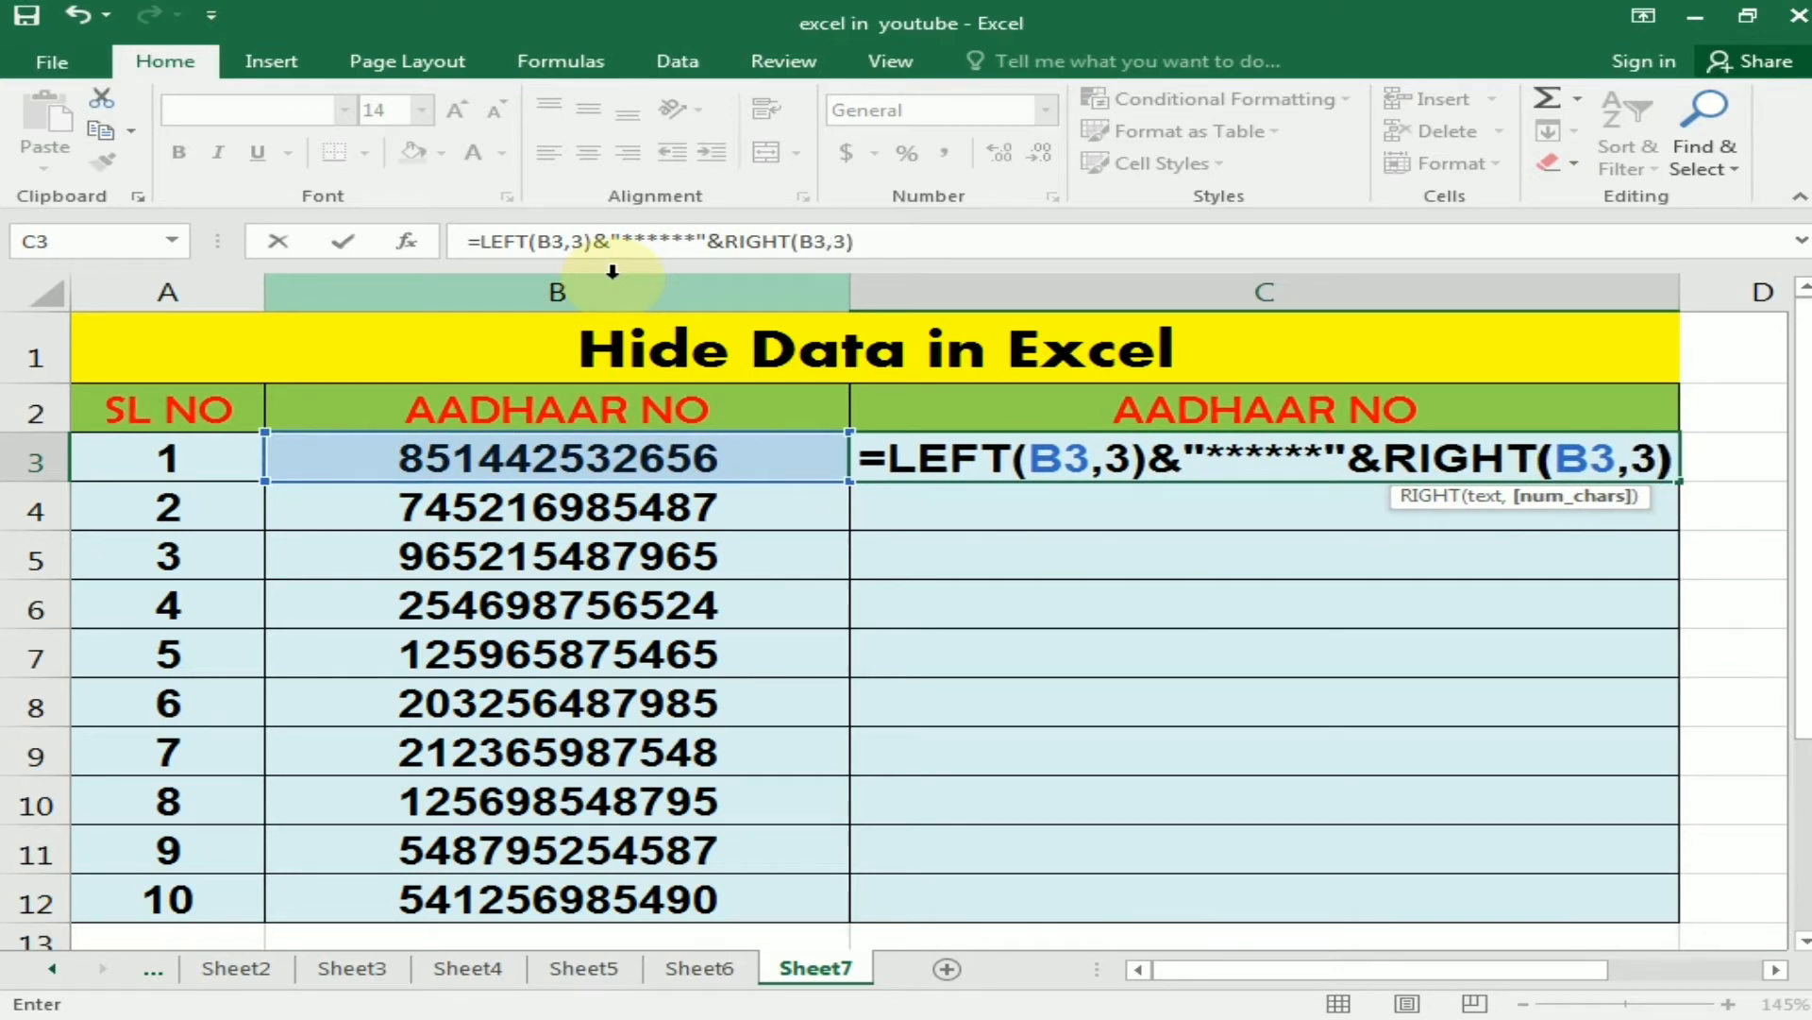
key("Return")
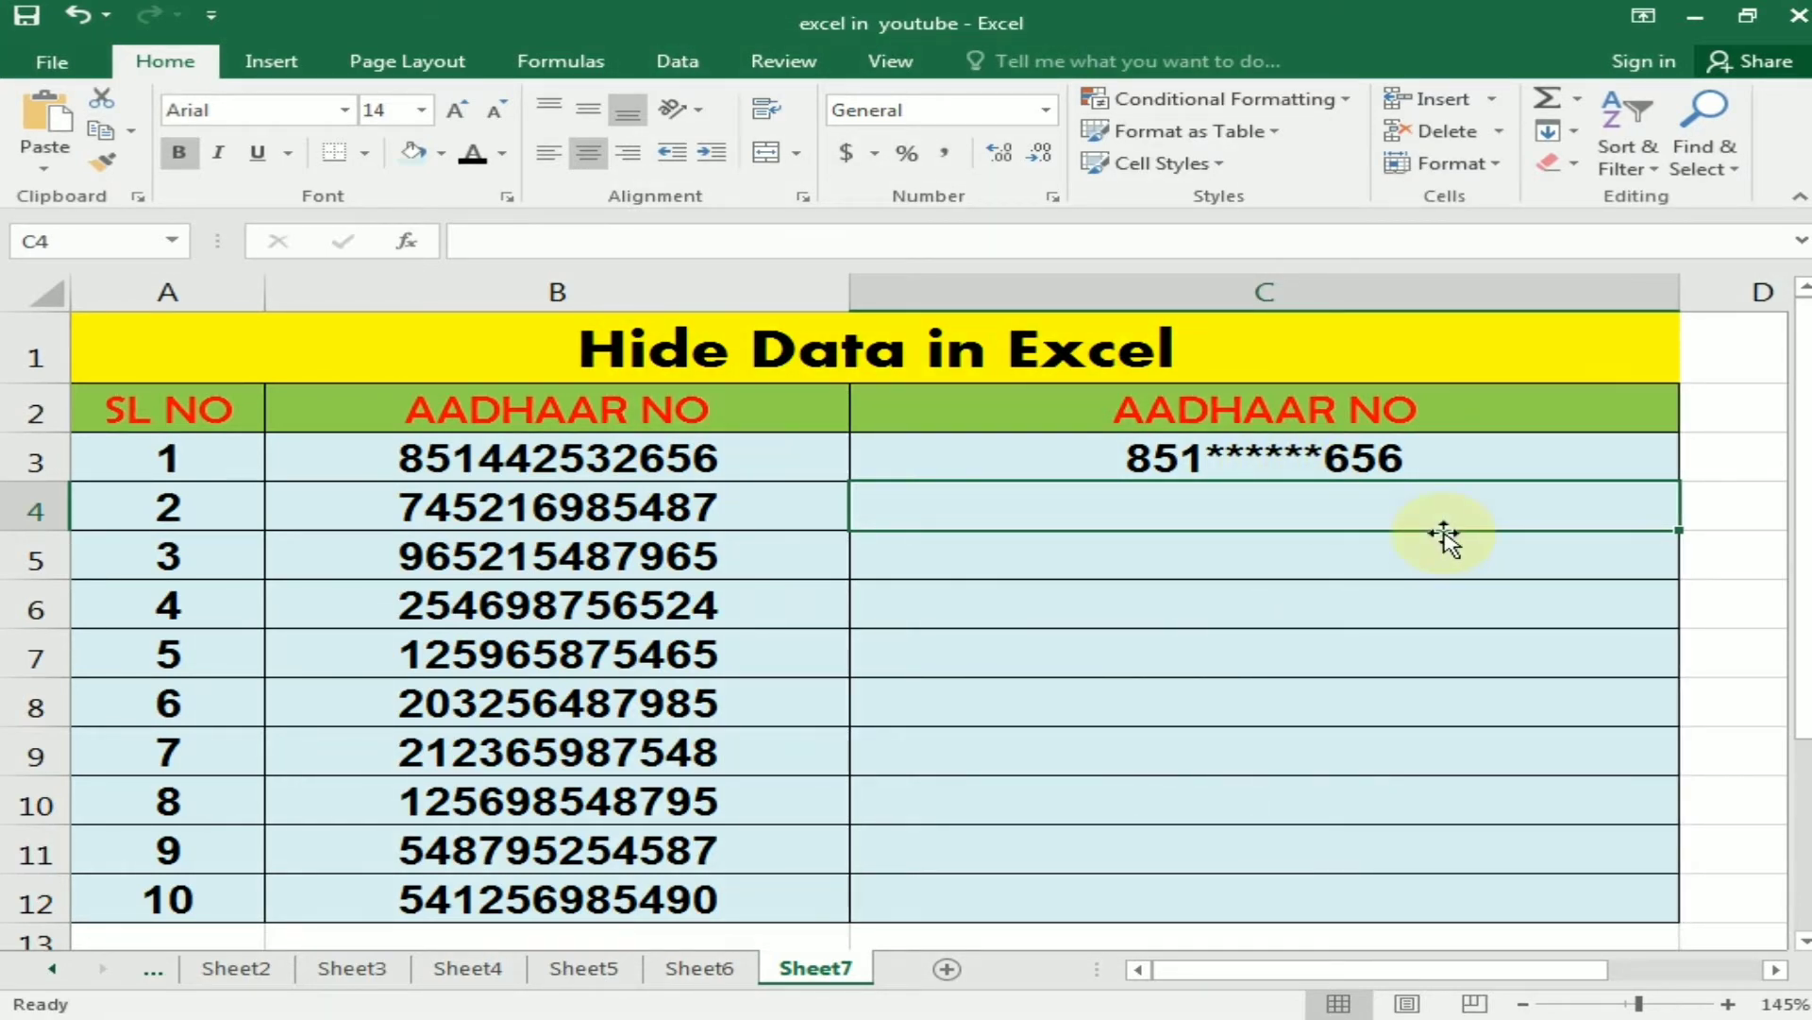
Step: Begin a formula in C4 that takes the first three characters of B4: =LEFT(B4,3)
type("=")
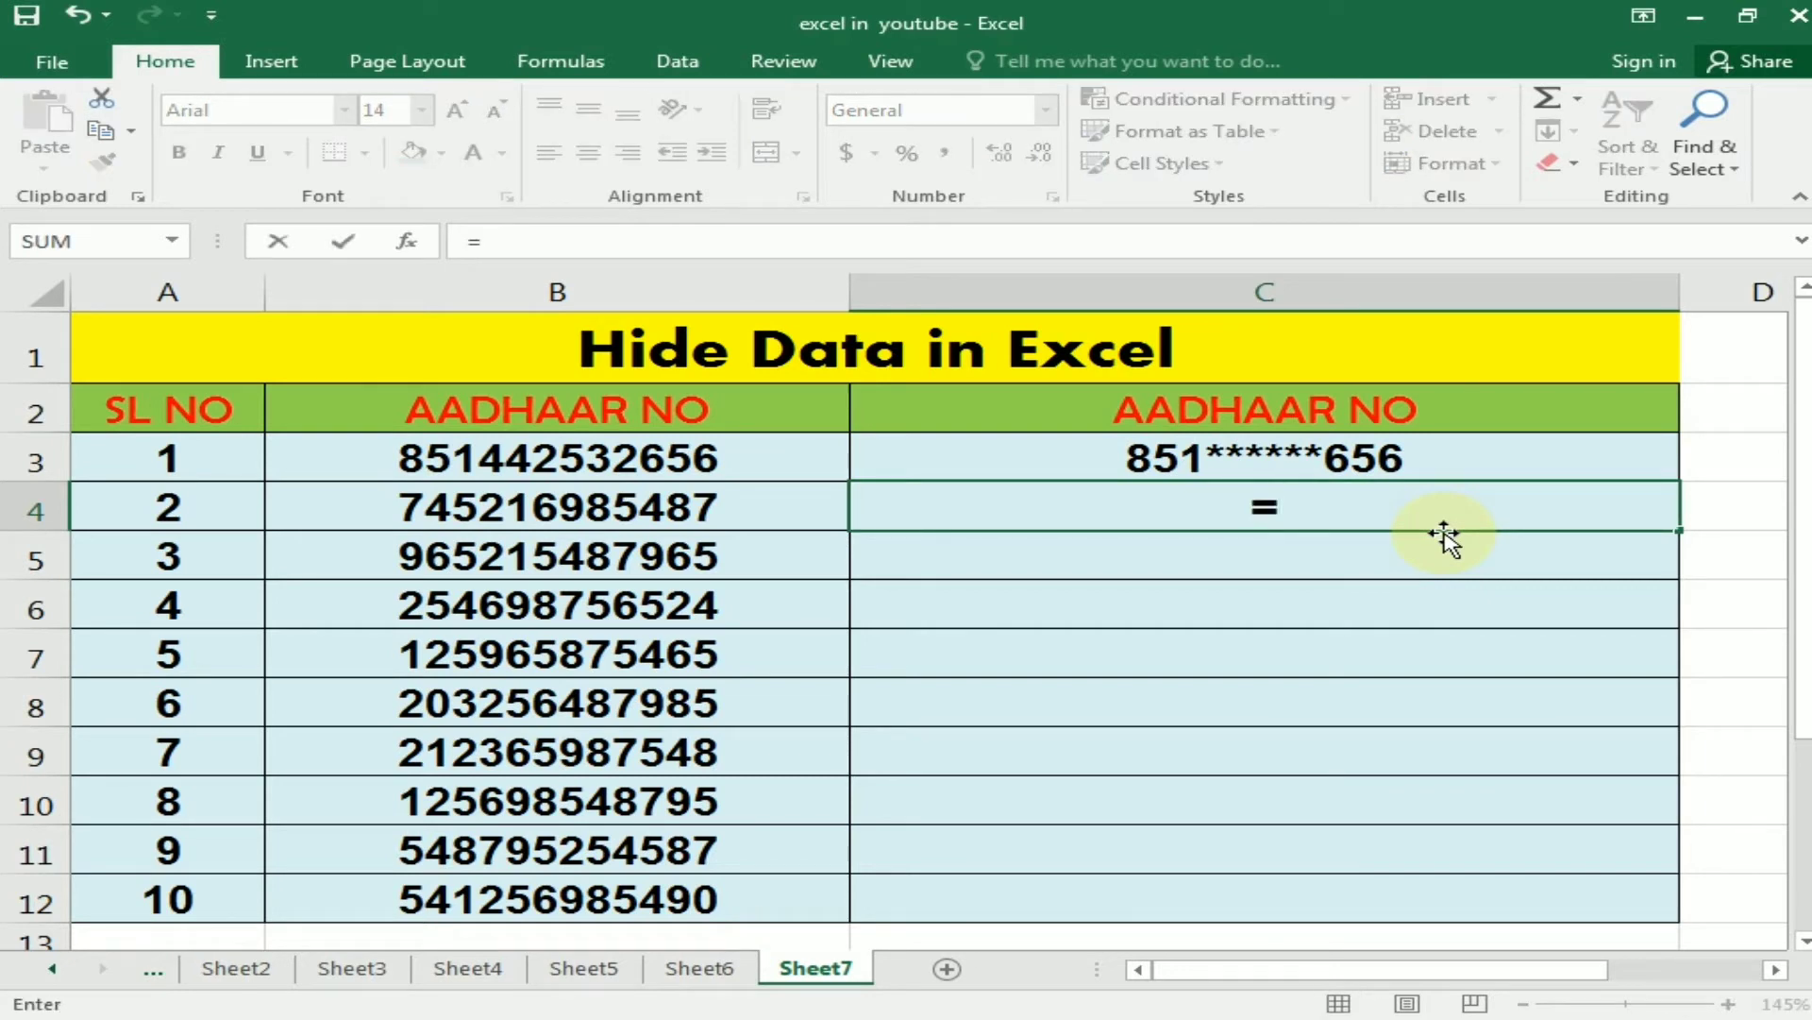
type("le")
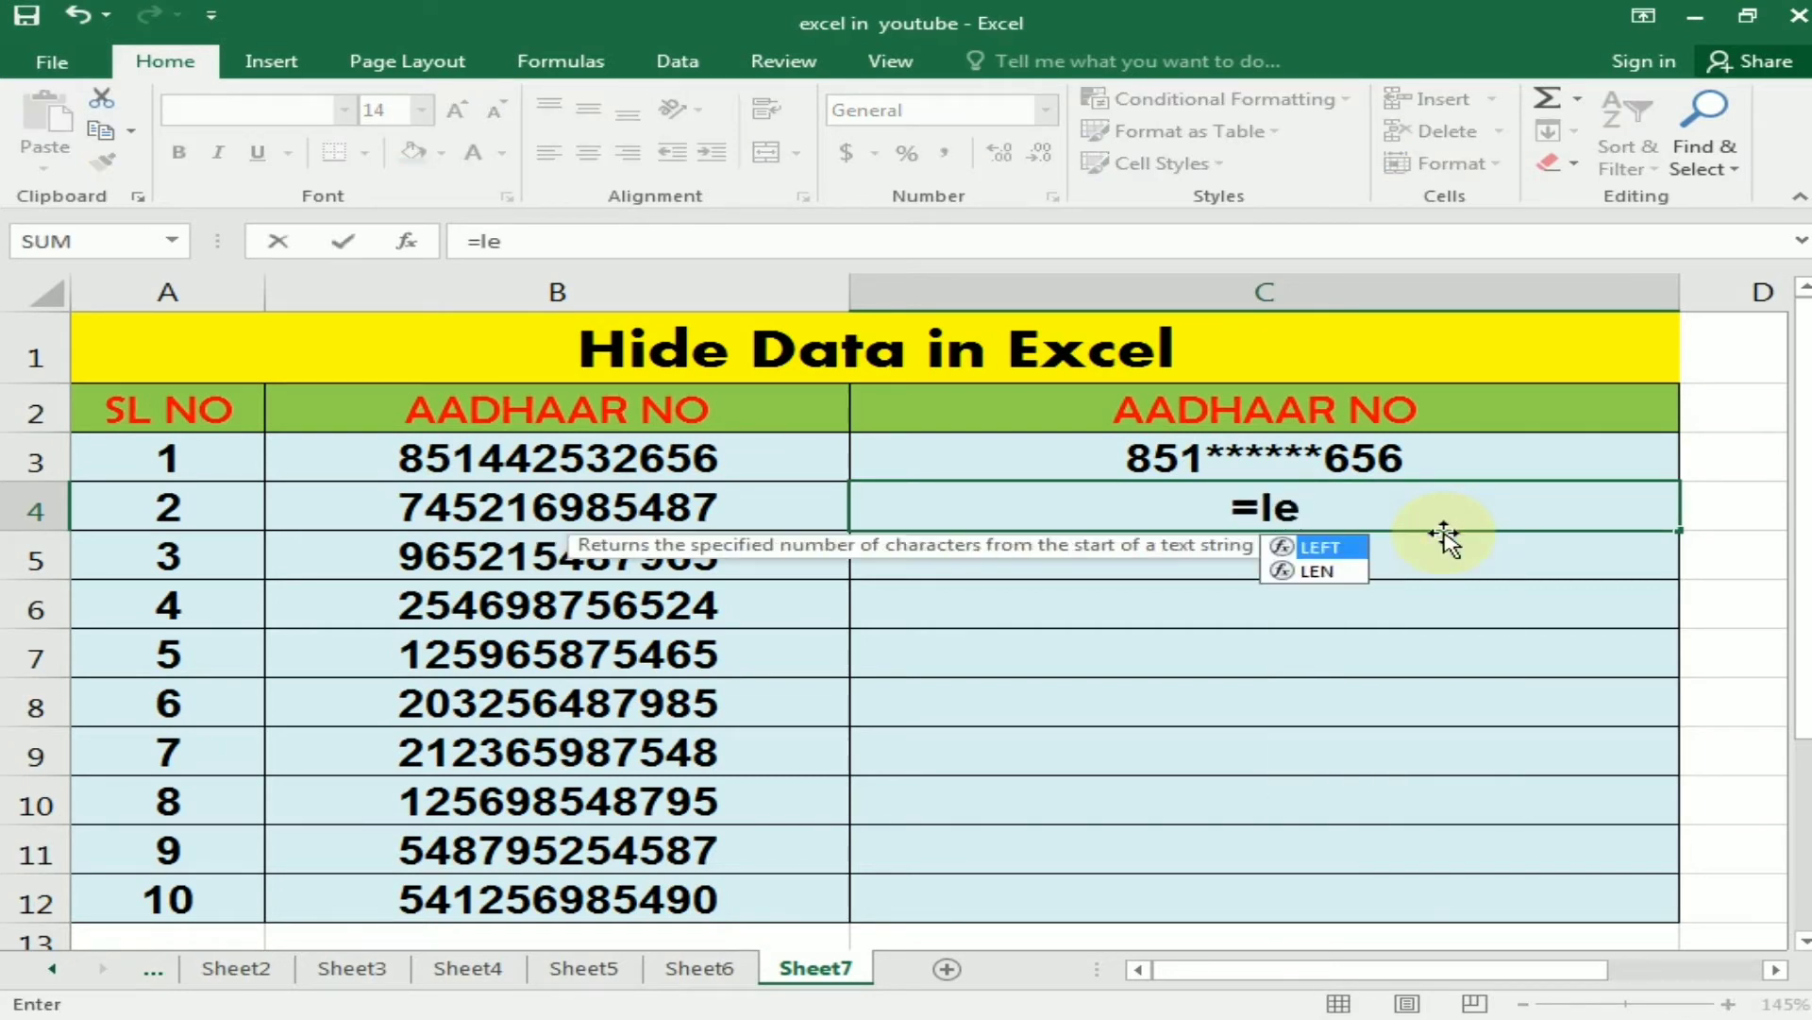
type("ft")
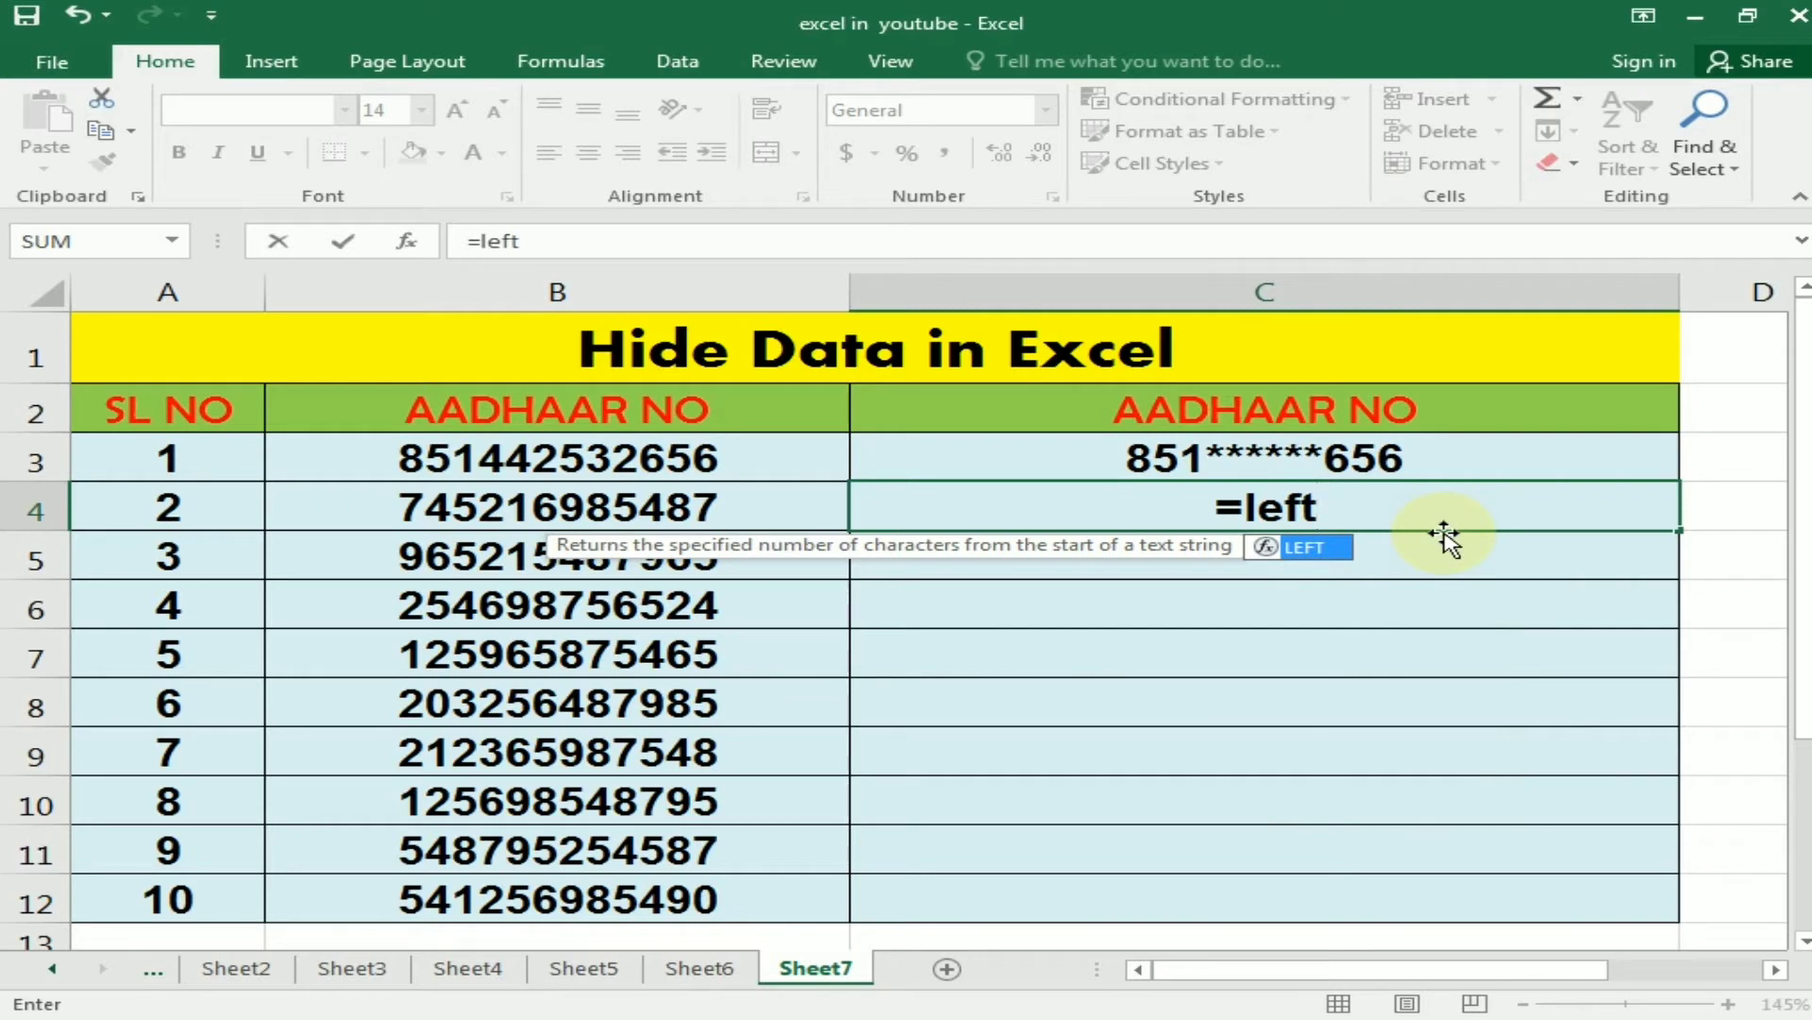
key("Tab")
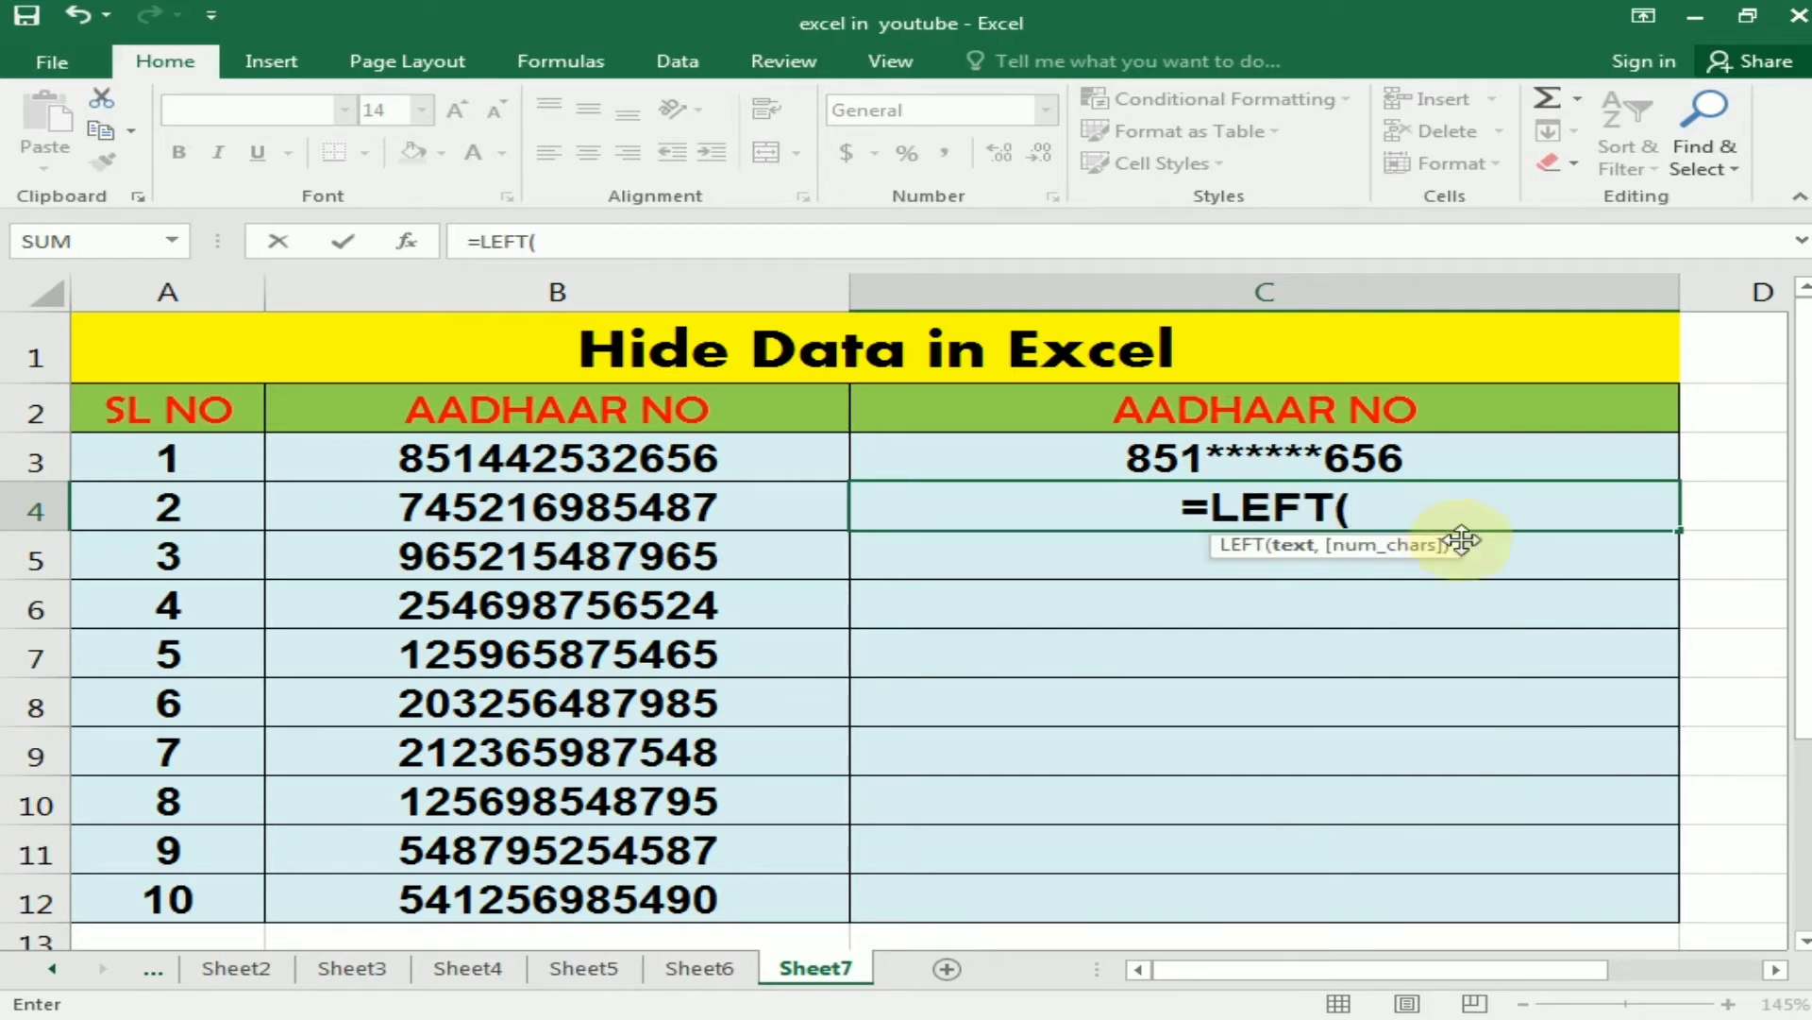
left_click(759, 501)
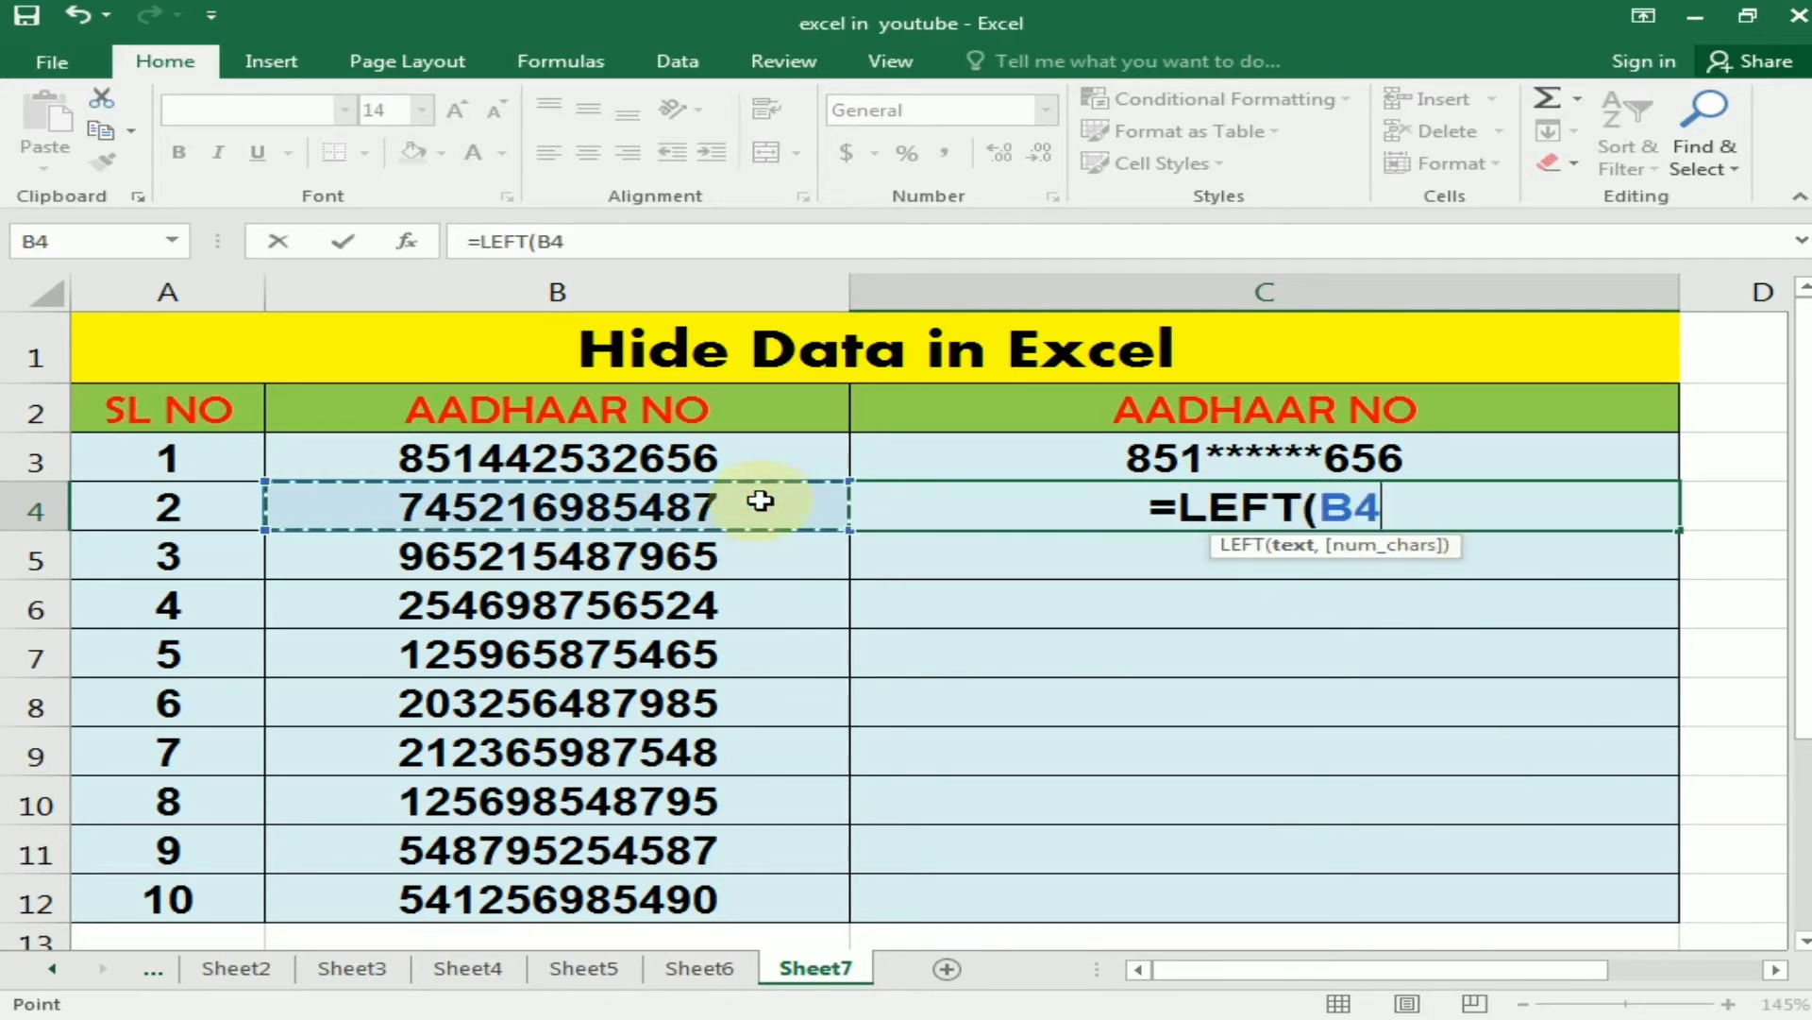
type(",")
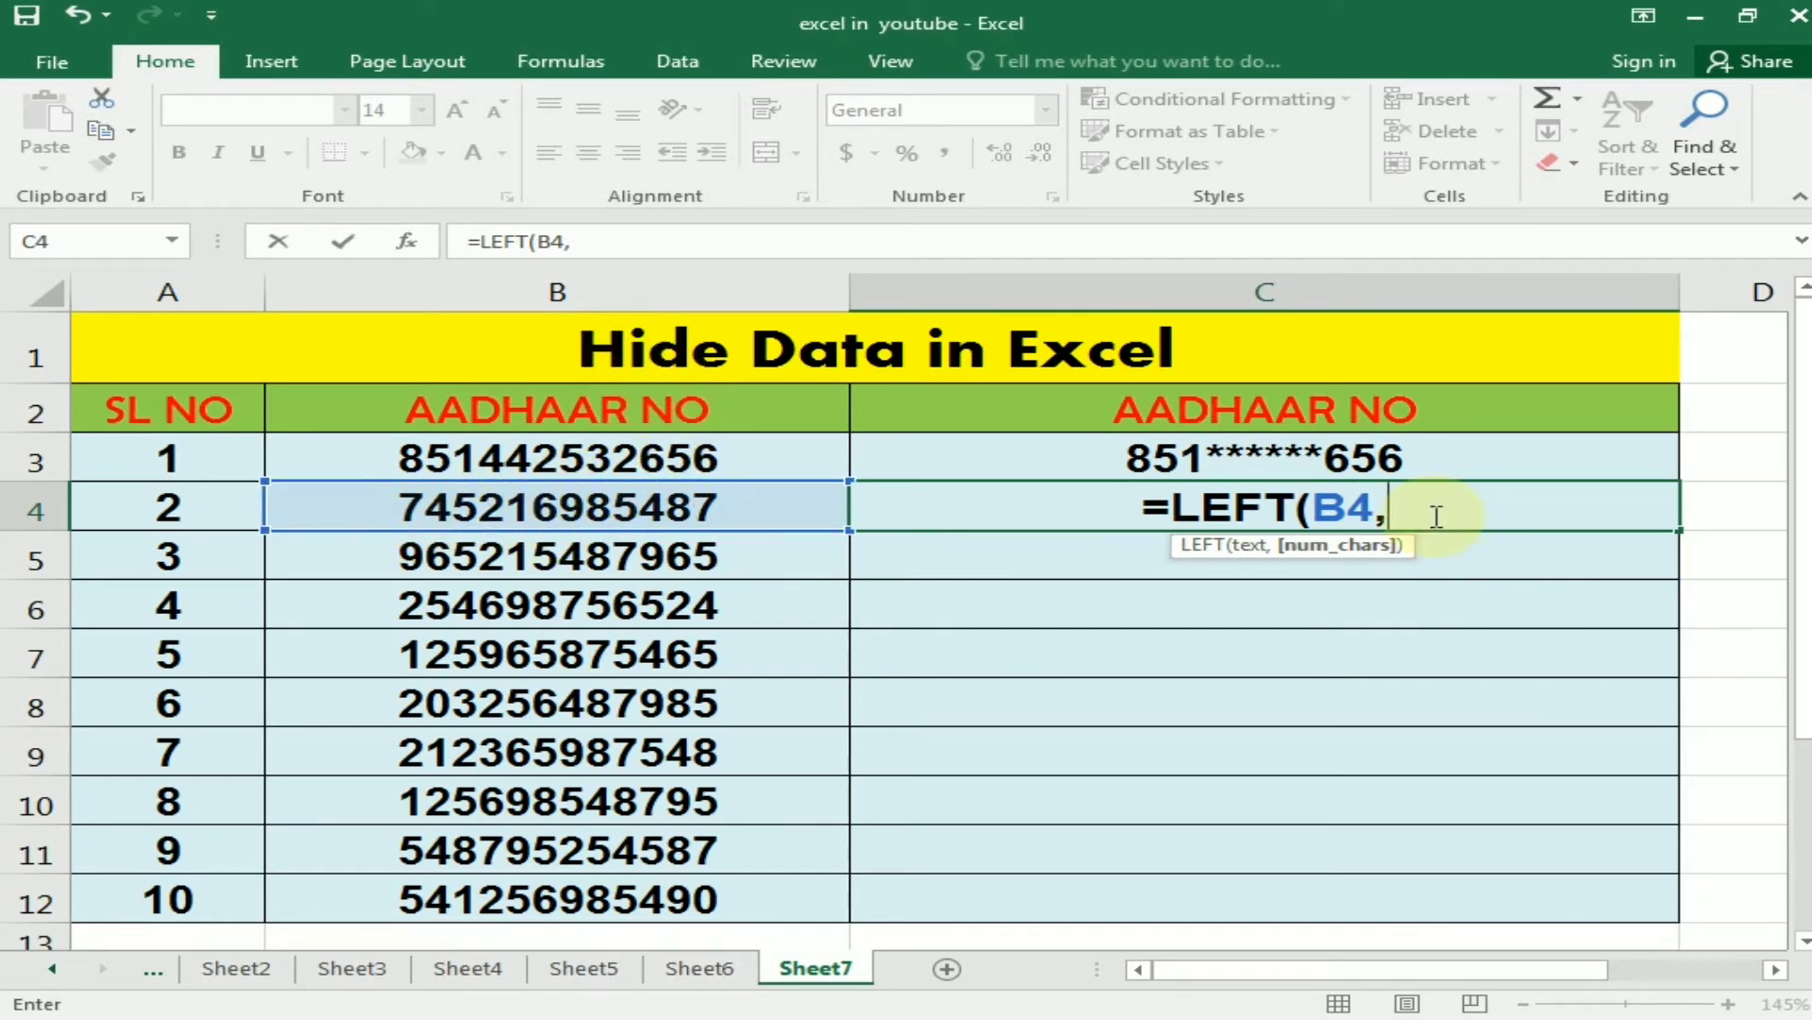
type("3")
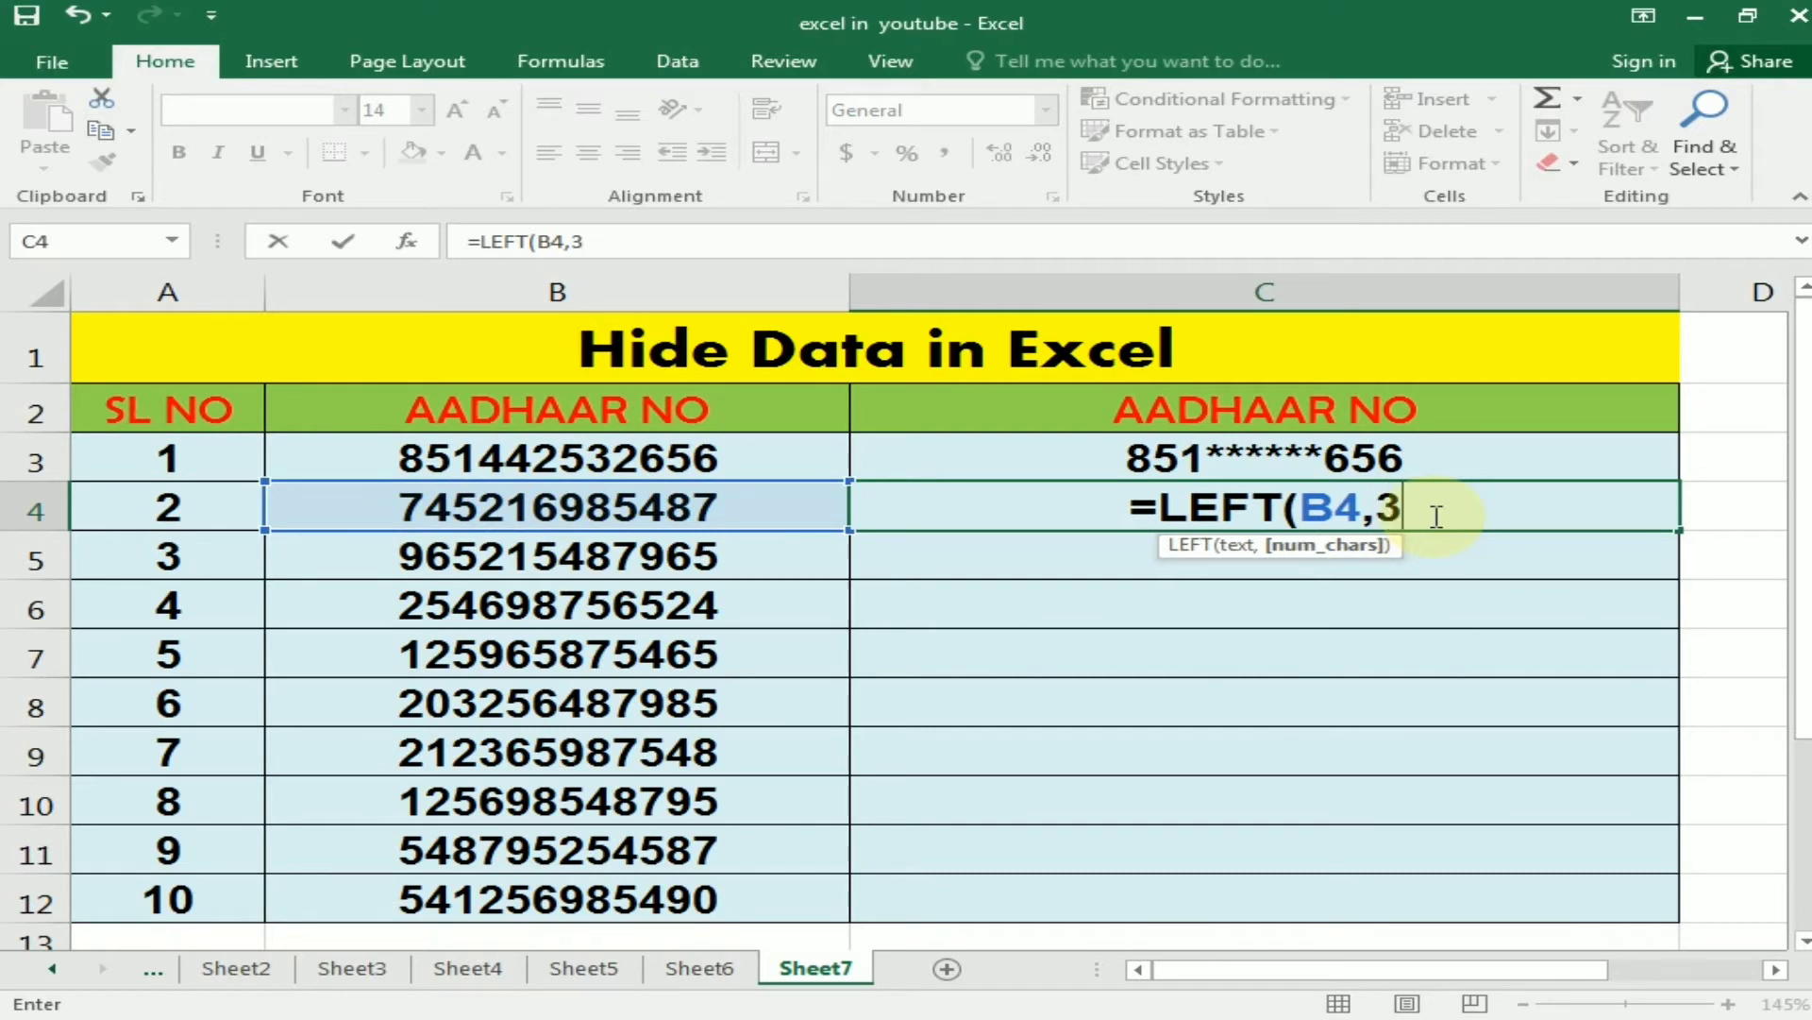
type(")")
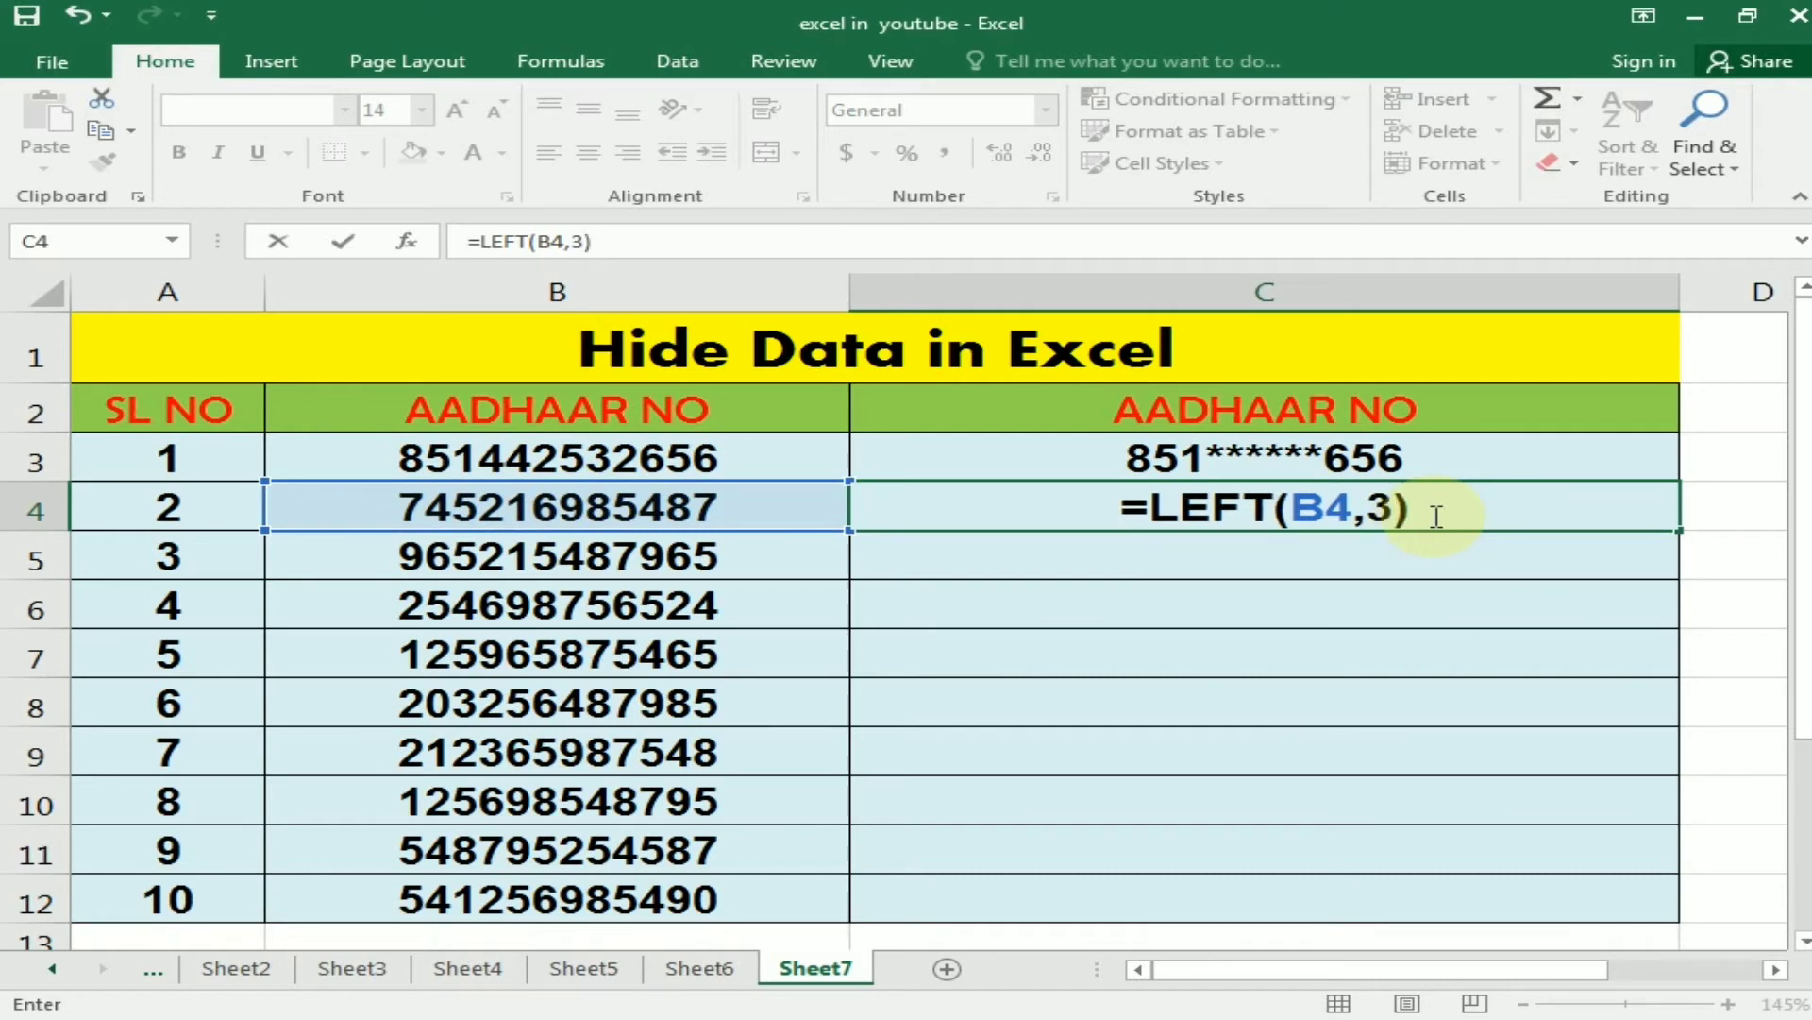
Step: Extend the C4 formula with a mask of six lowercase x characters, joined on both sides with ampersands: &"xxxxxx"&
type("&\"")
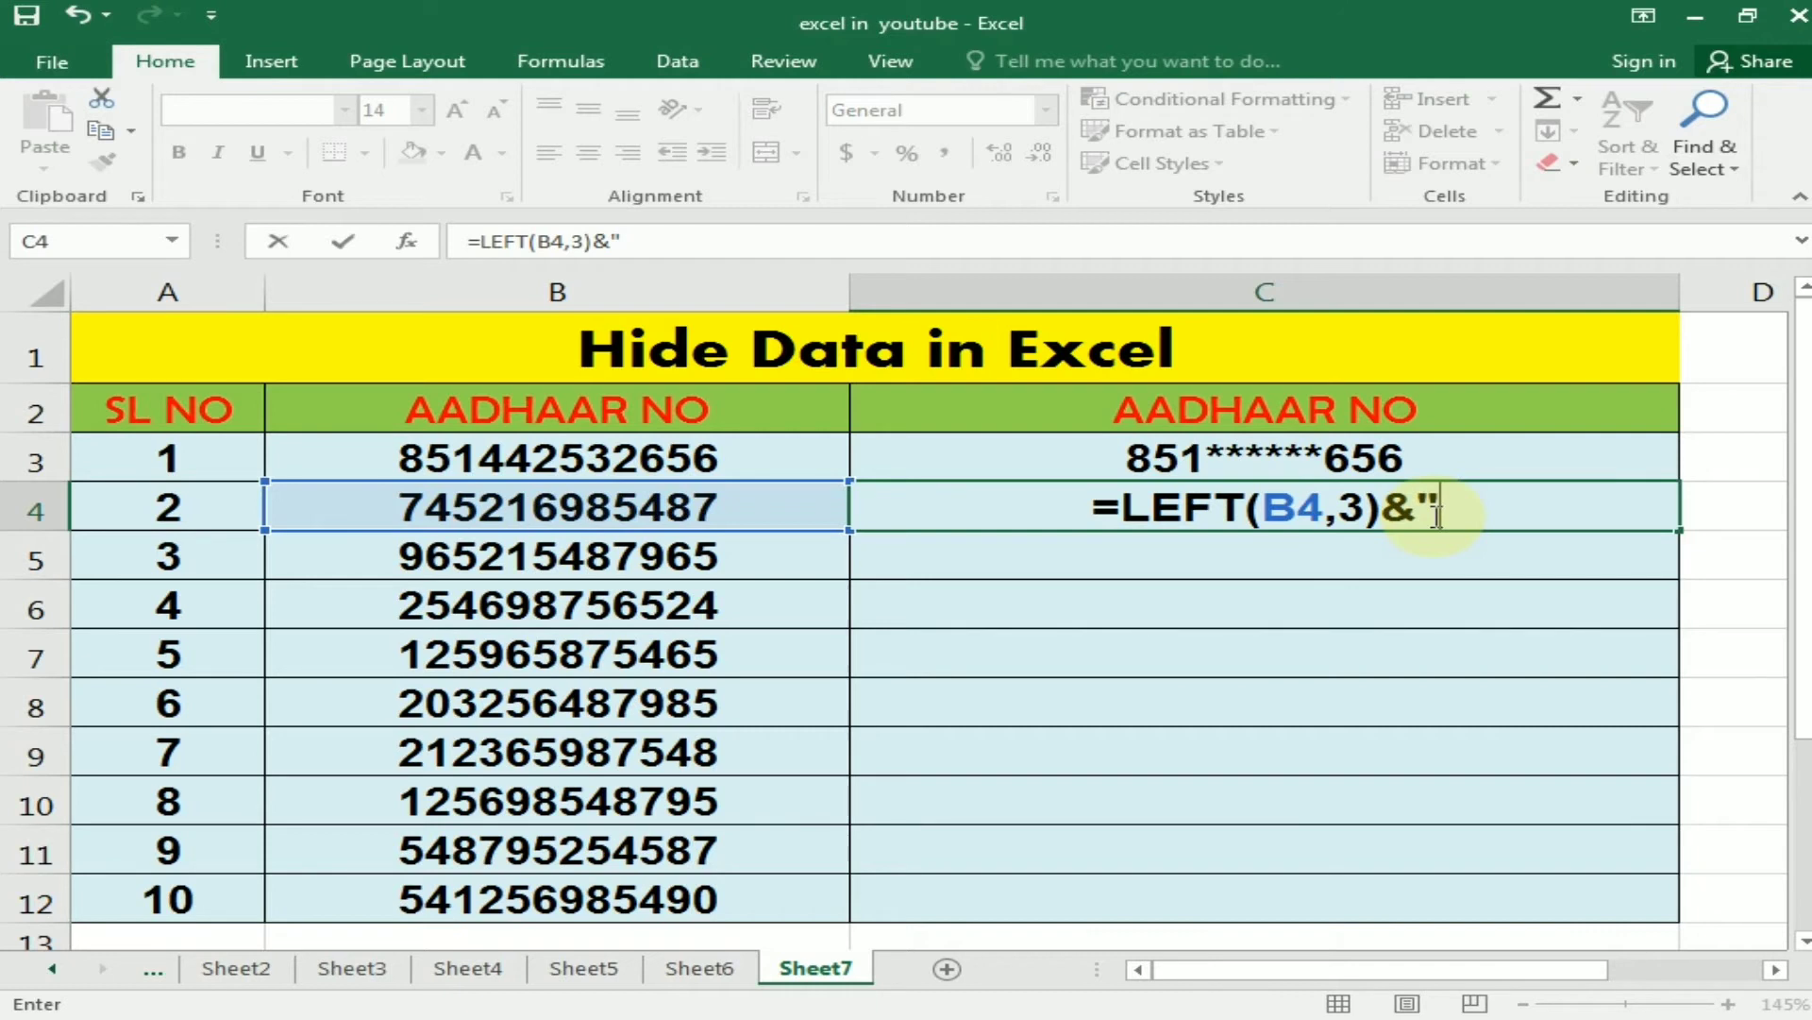
type("x")
type("xxxxx")
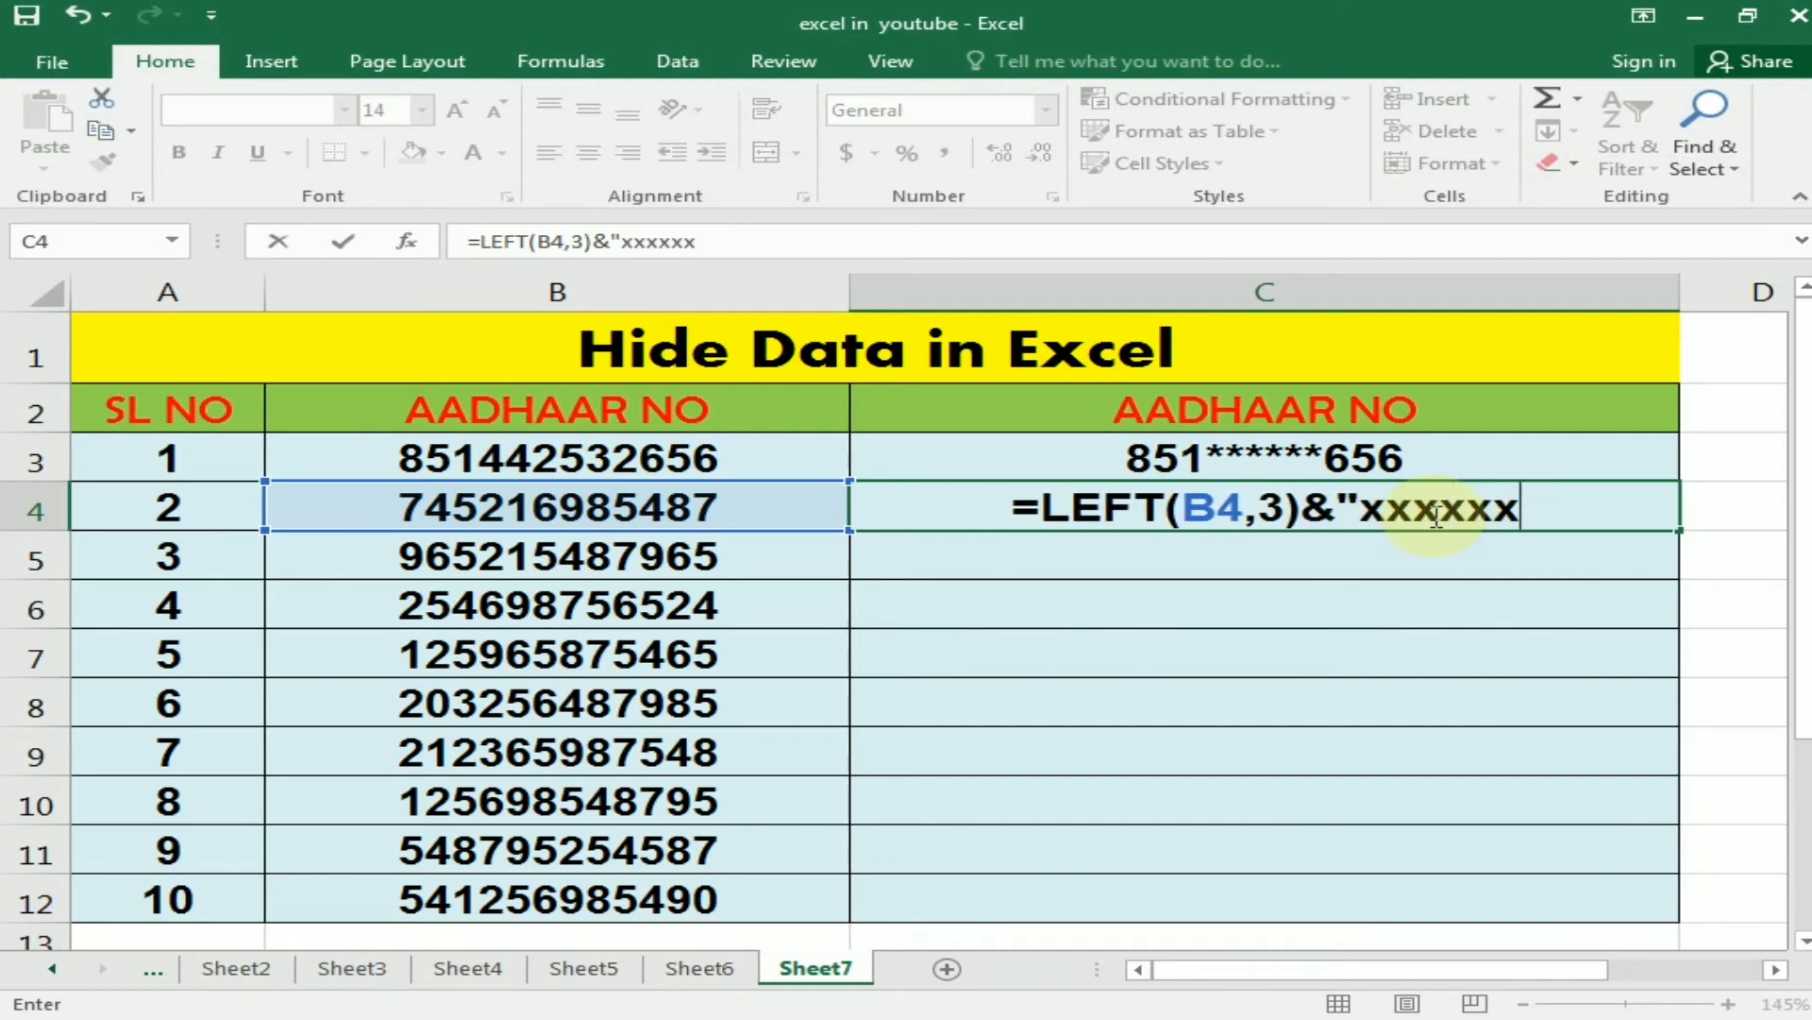
type("\"")
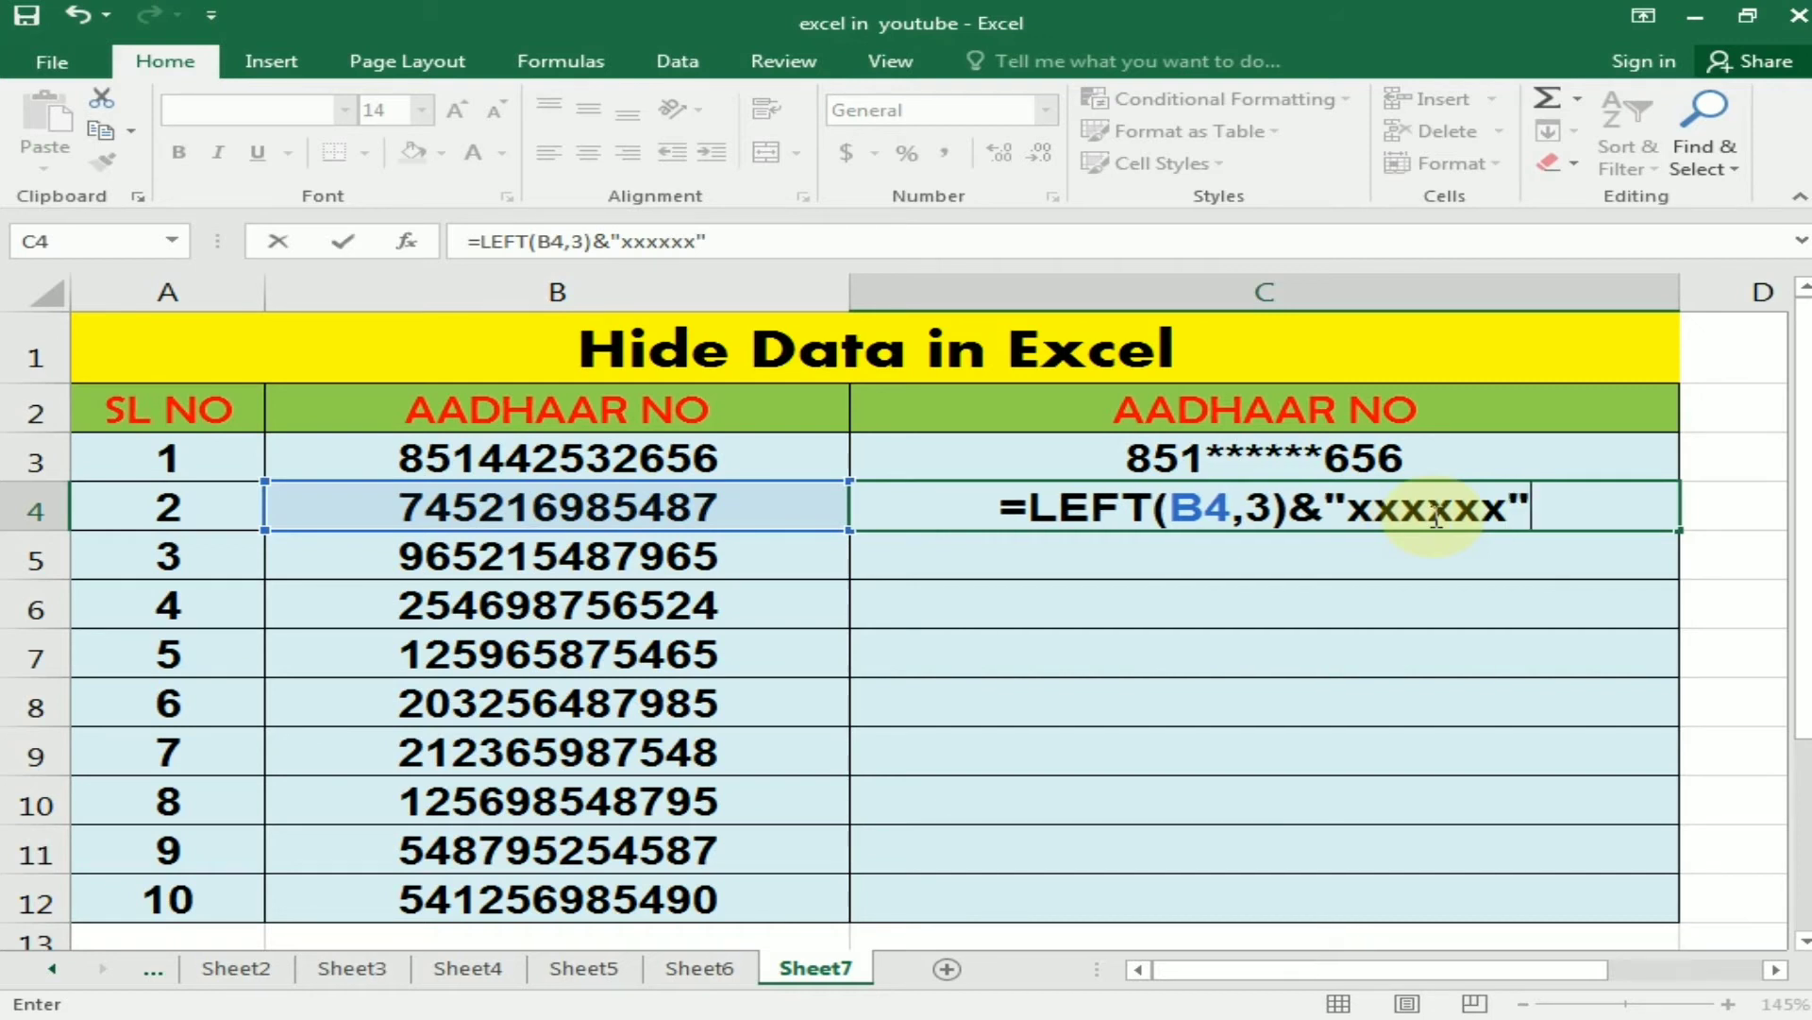
type("&")
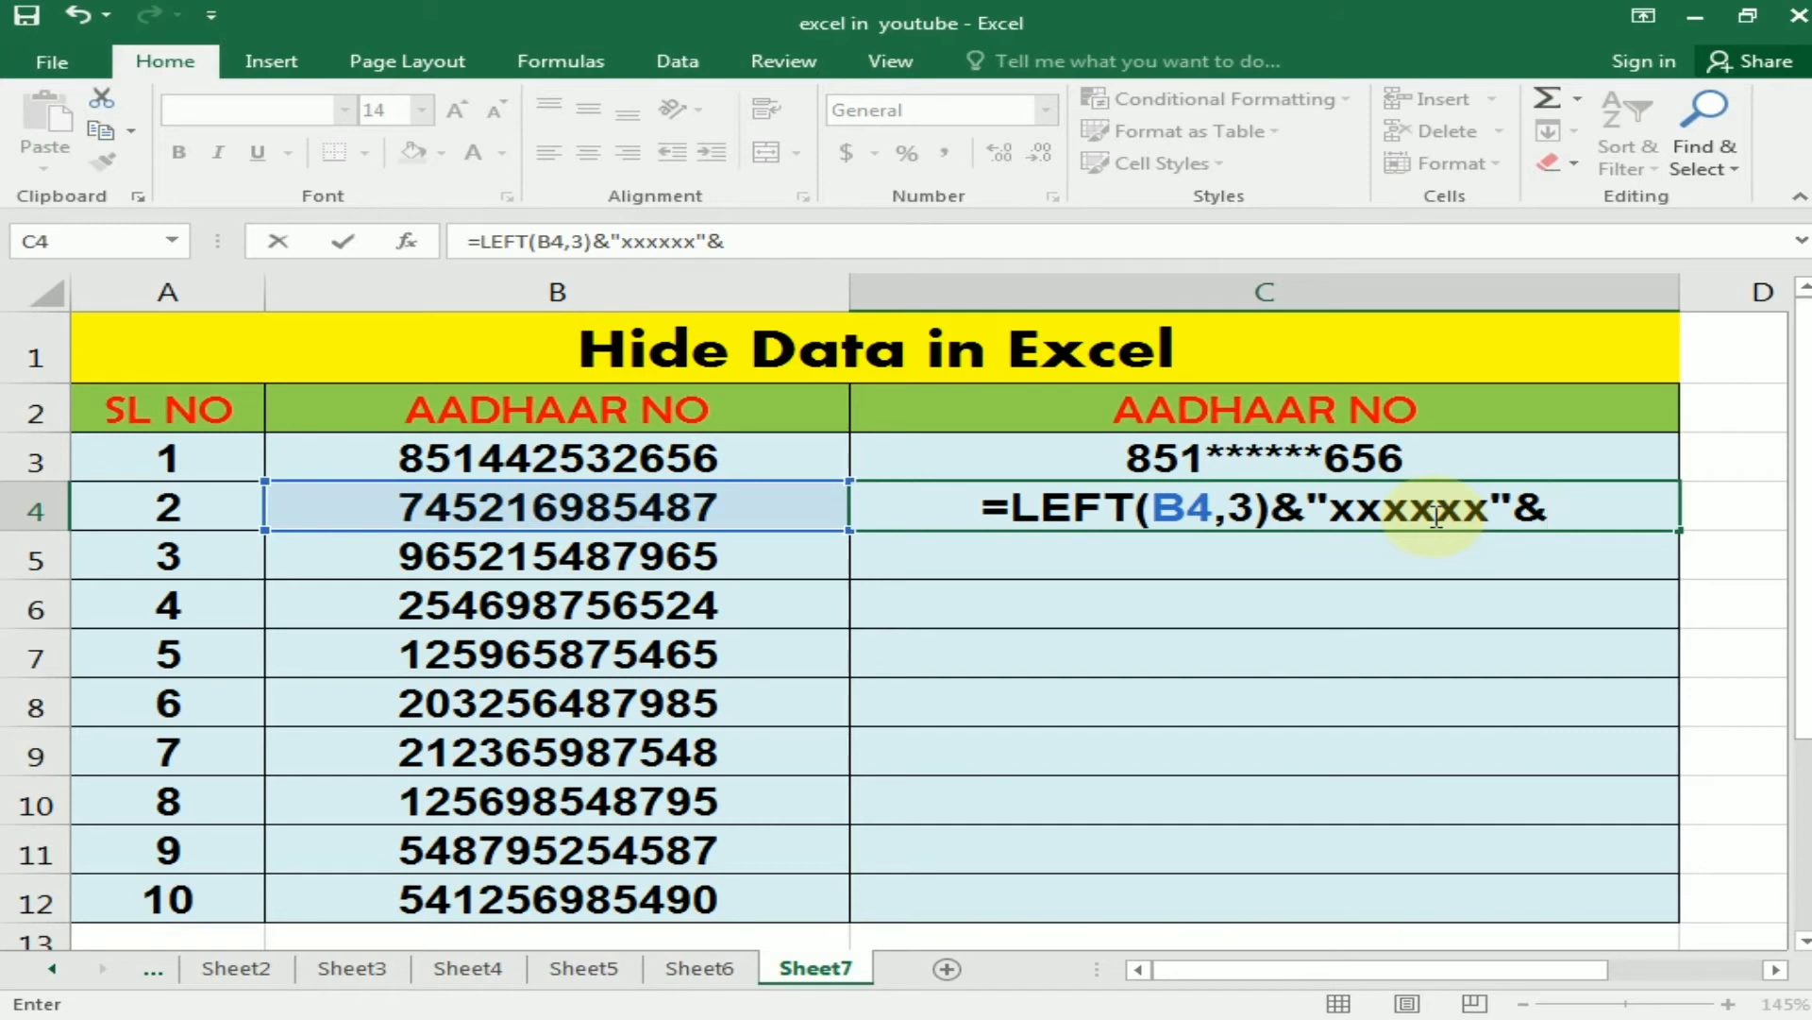
Step: Complete the C4 formula with RIGHT(B4,3) to add the last three characters of B4, and enter it
type("rig")
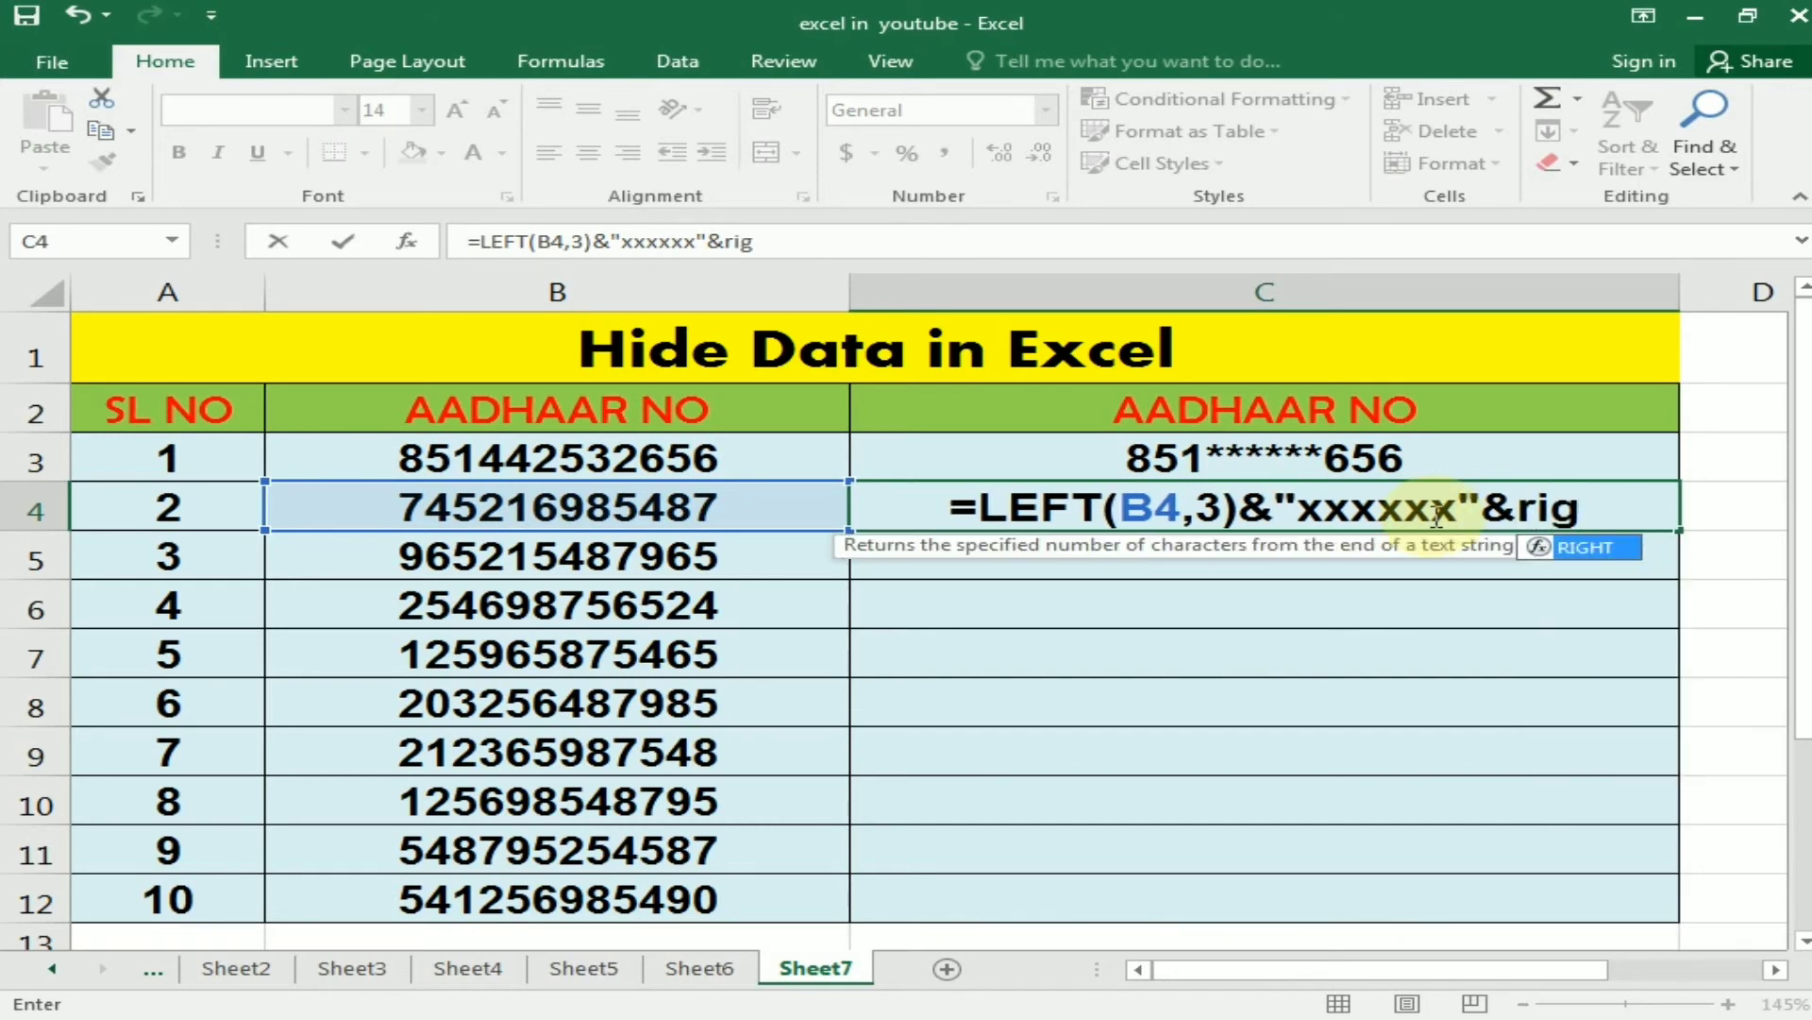
key("Tab")
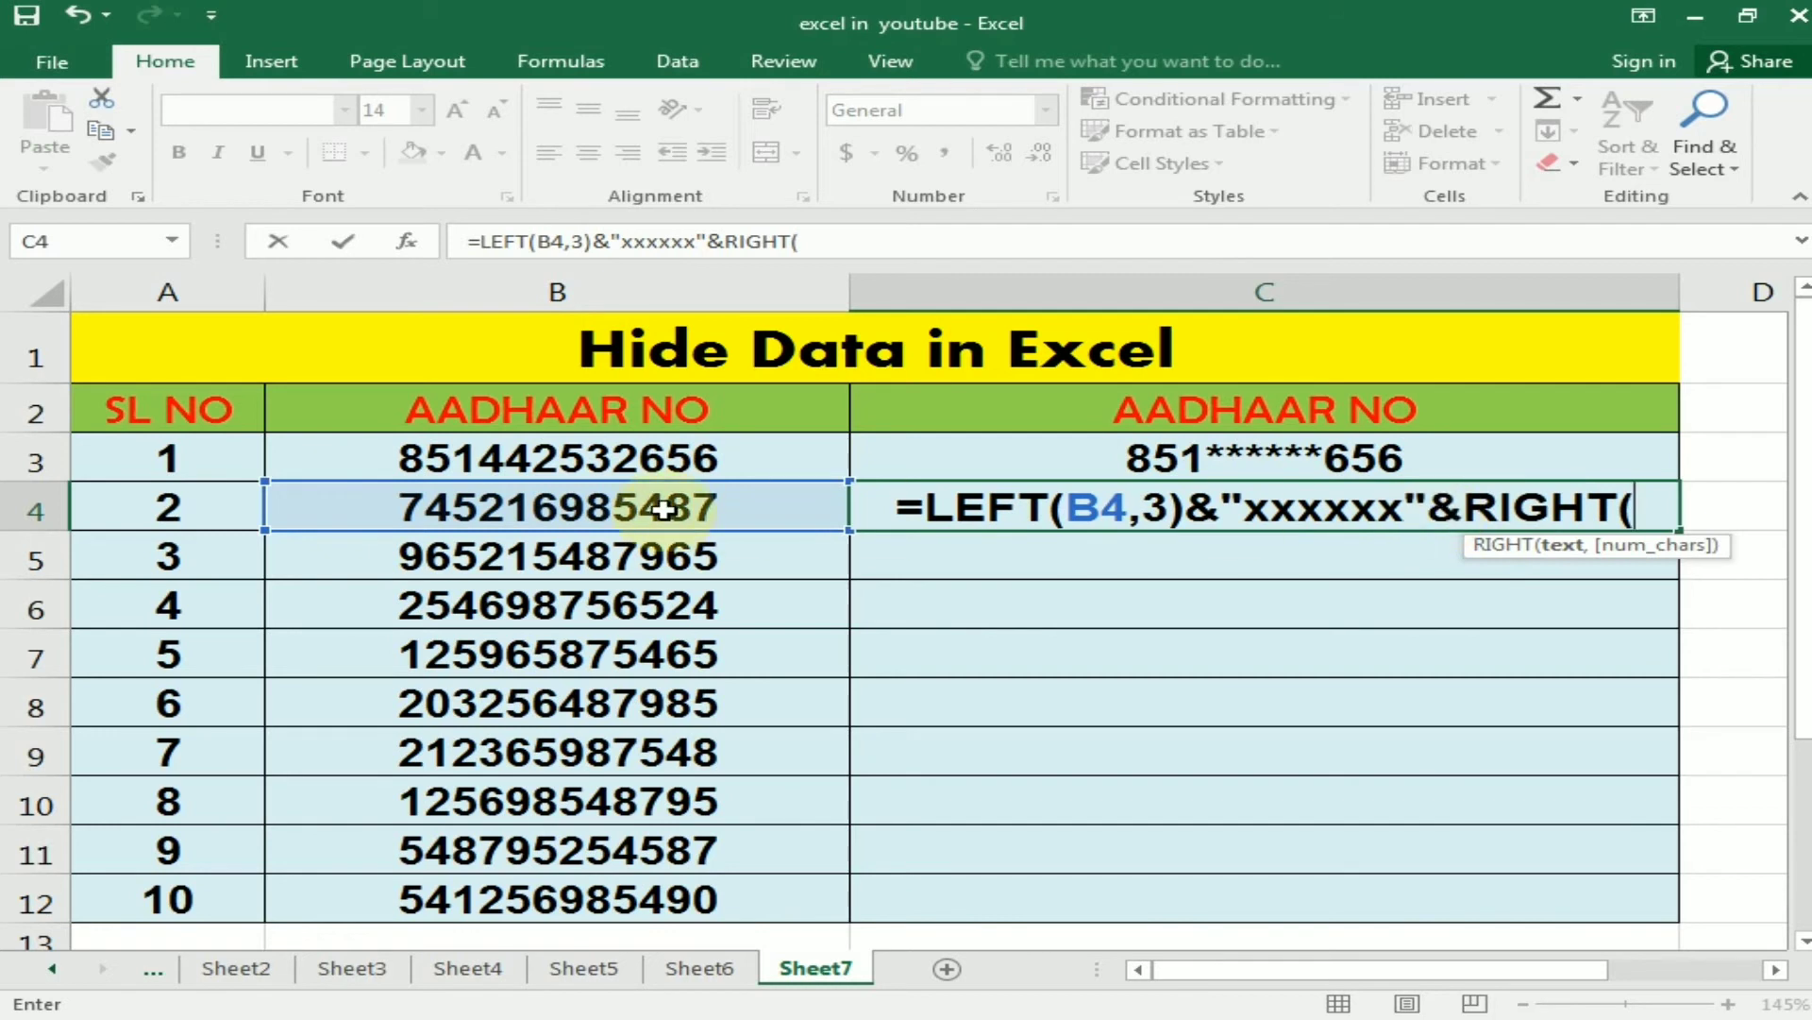
left_click(633, 509)
type(",")
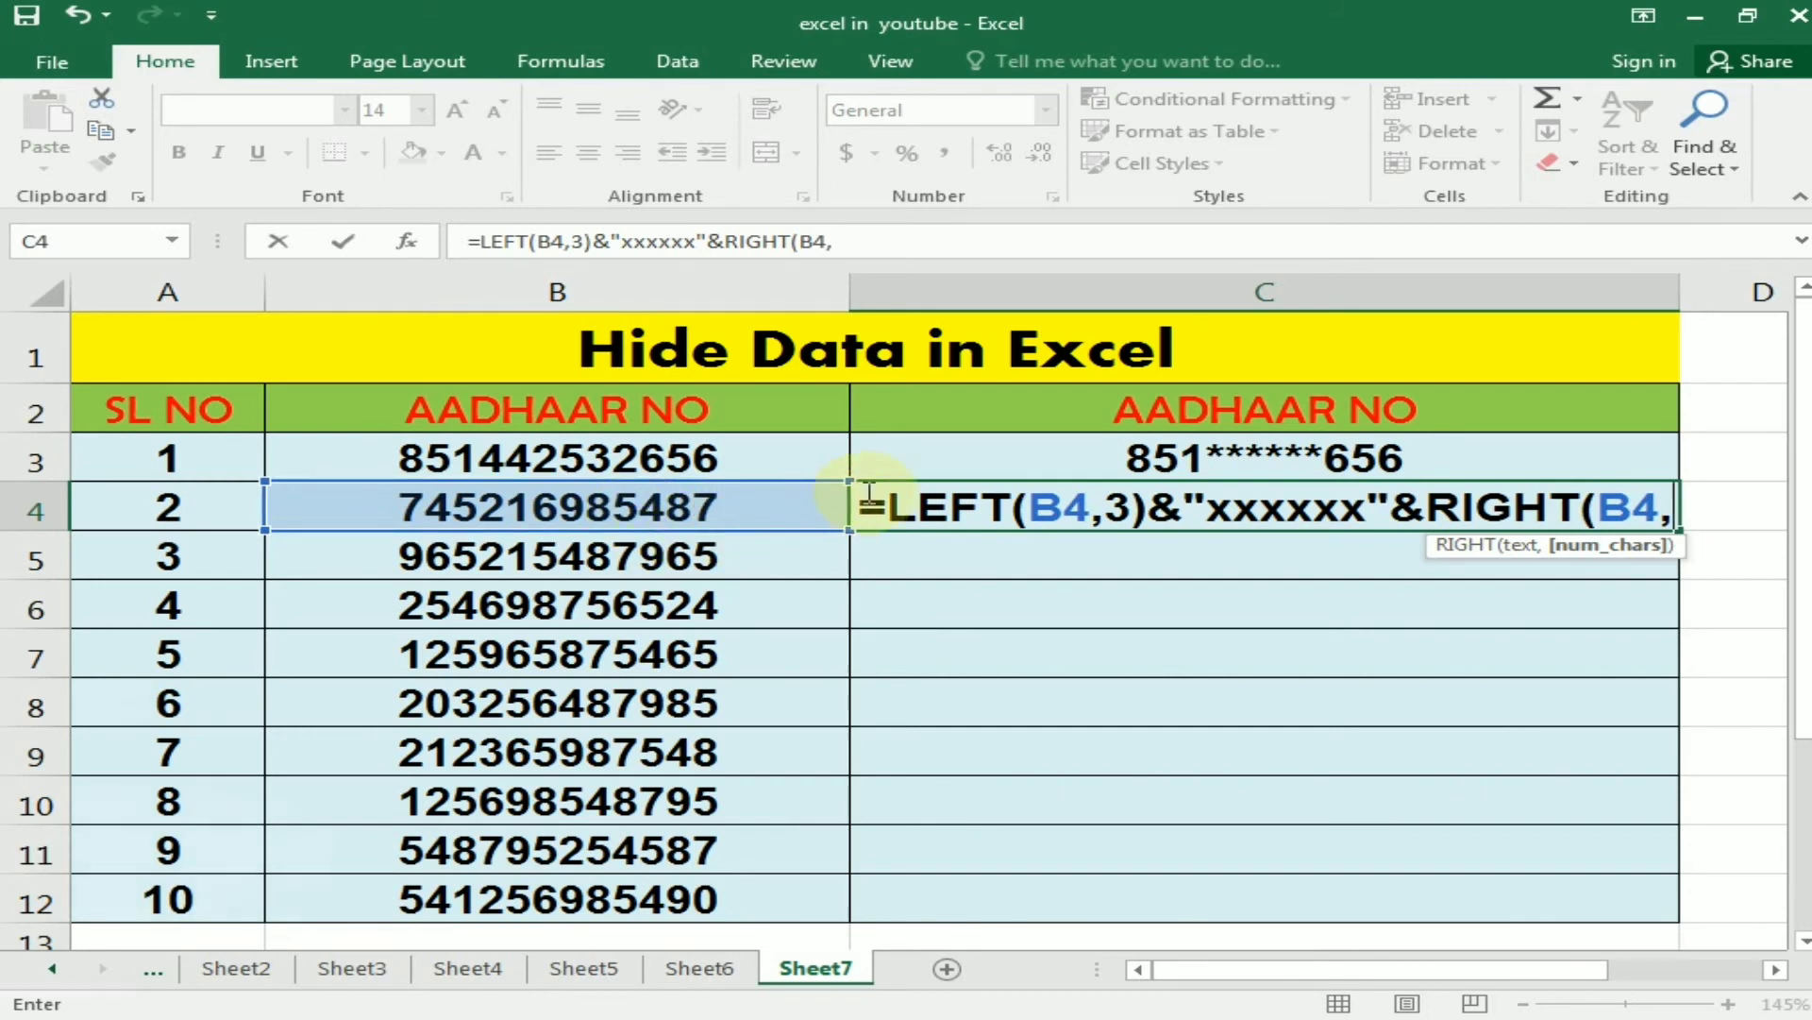
type("3")
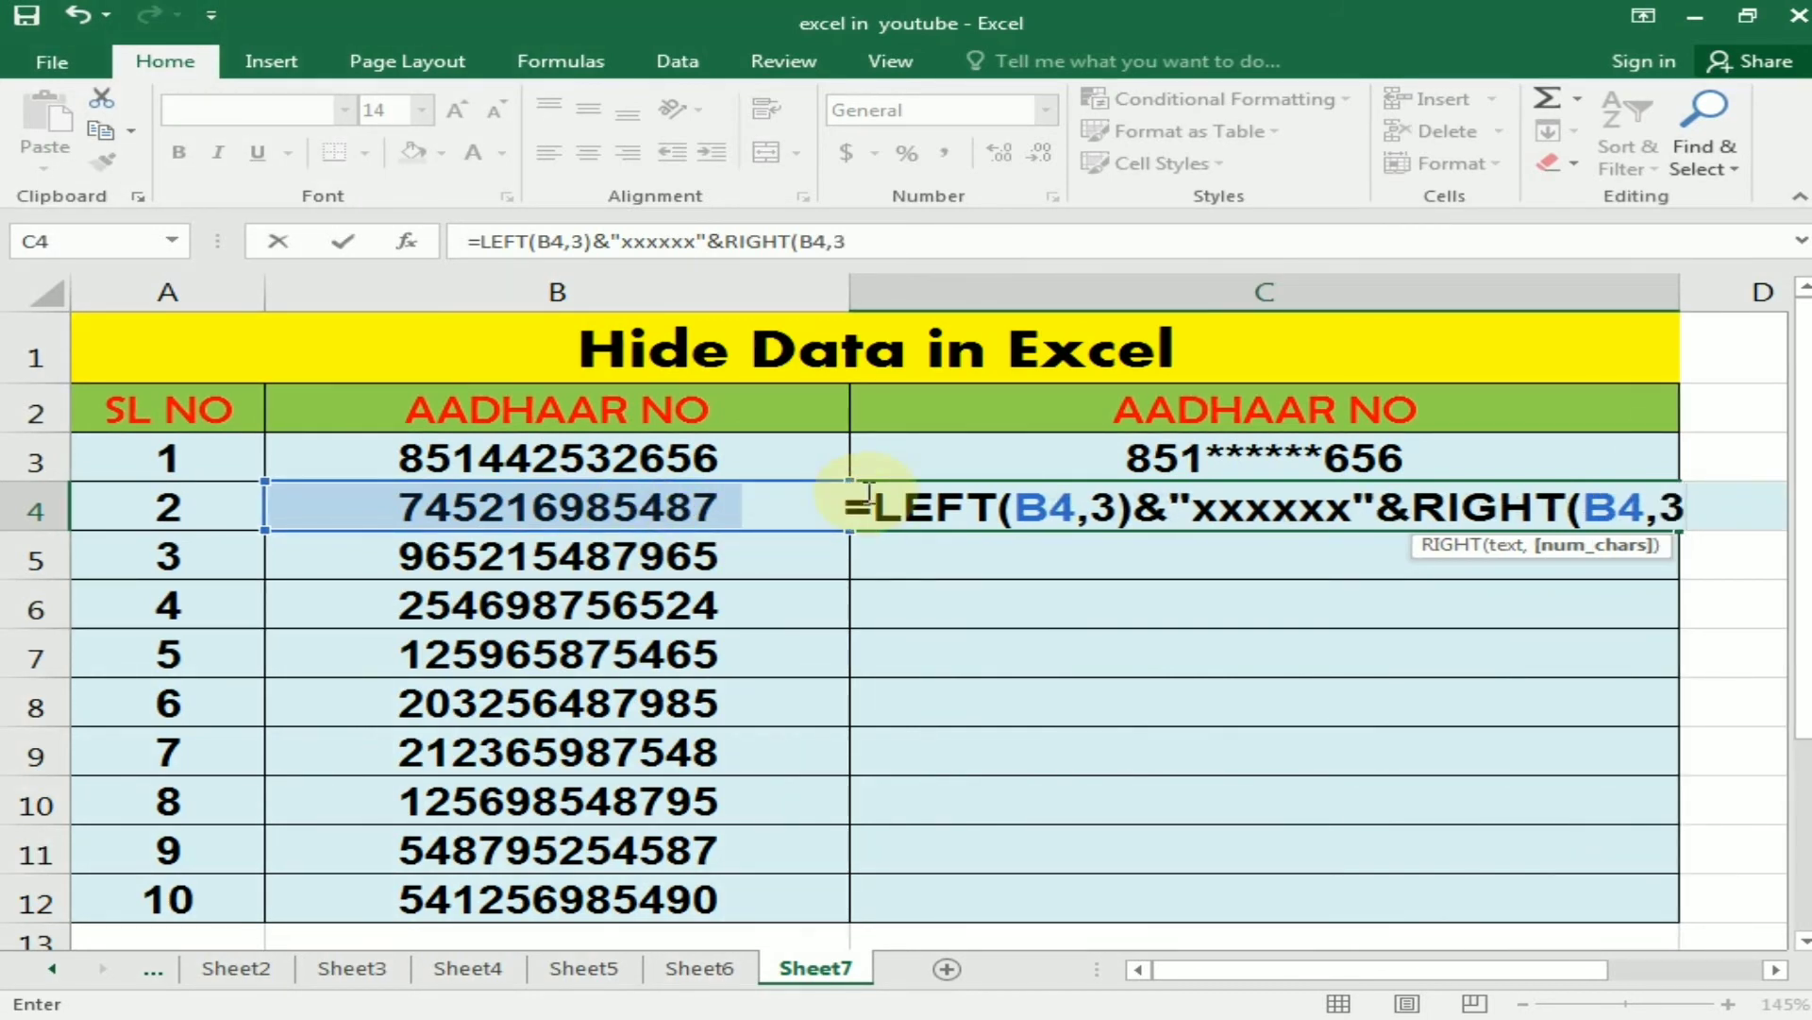
type(")")
key("Return")
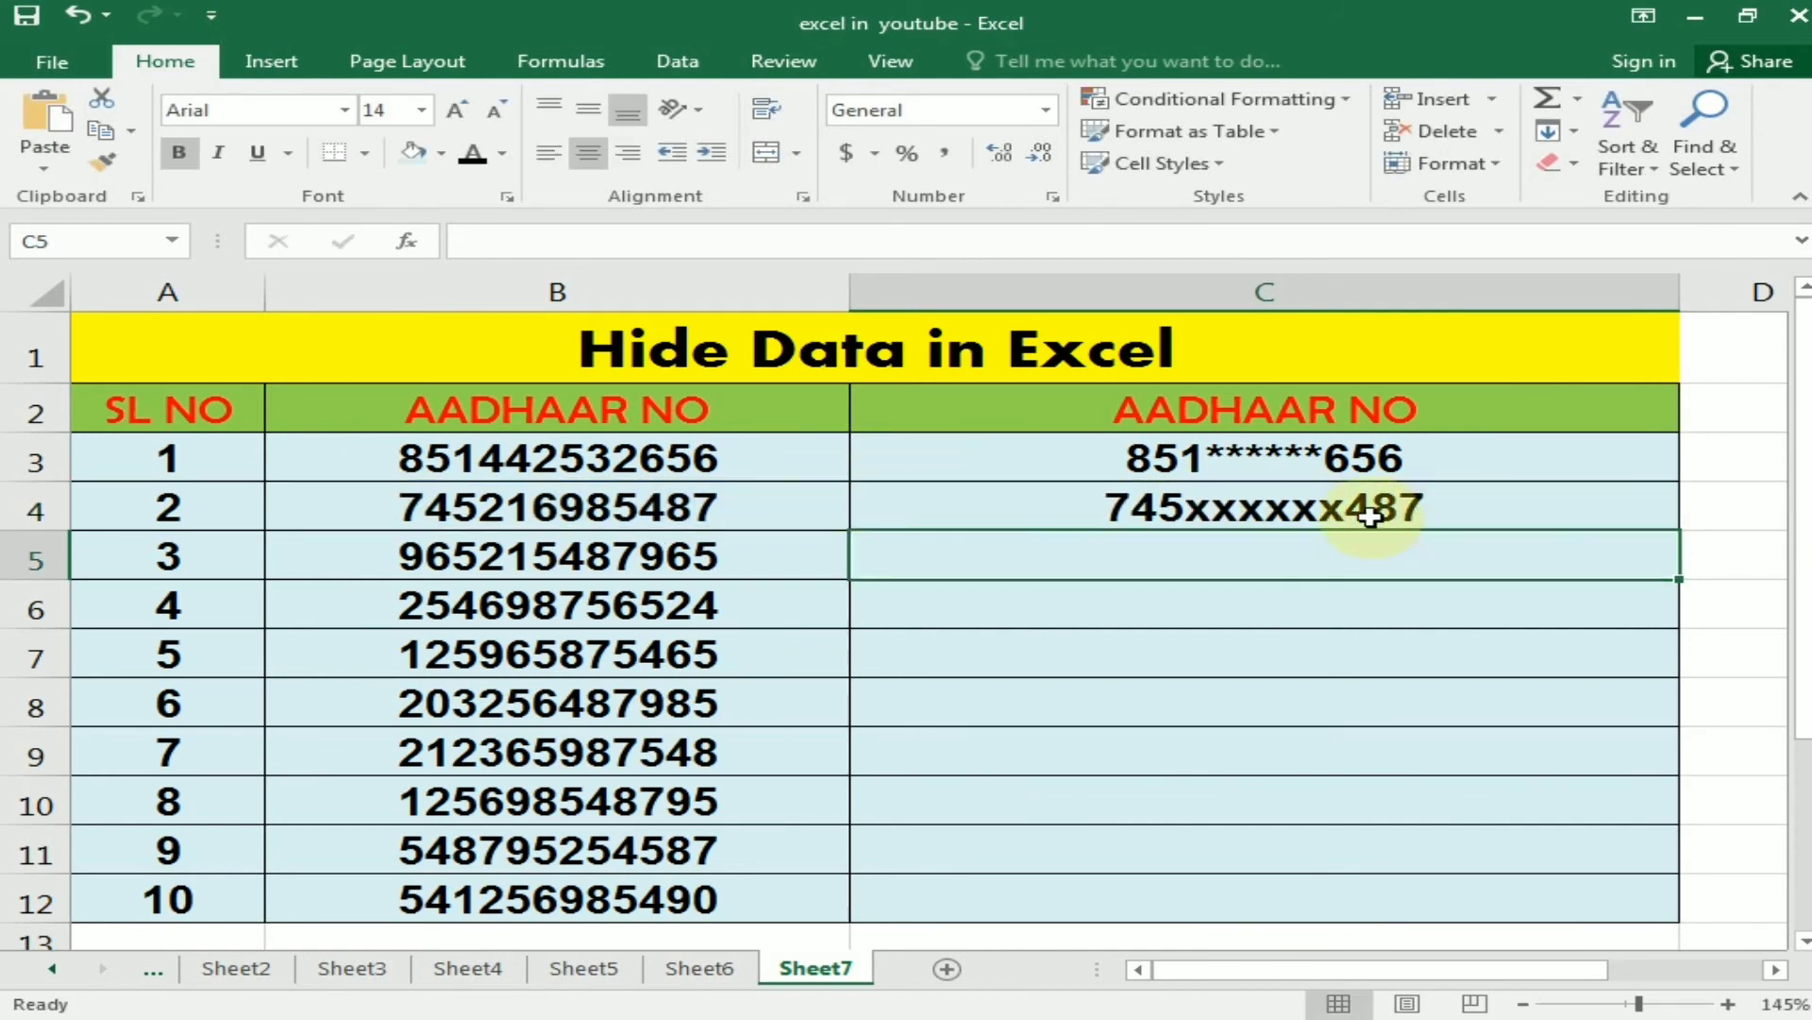
Step: Clear the x-masked formula from cell C4
key("Down")
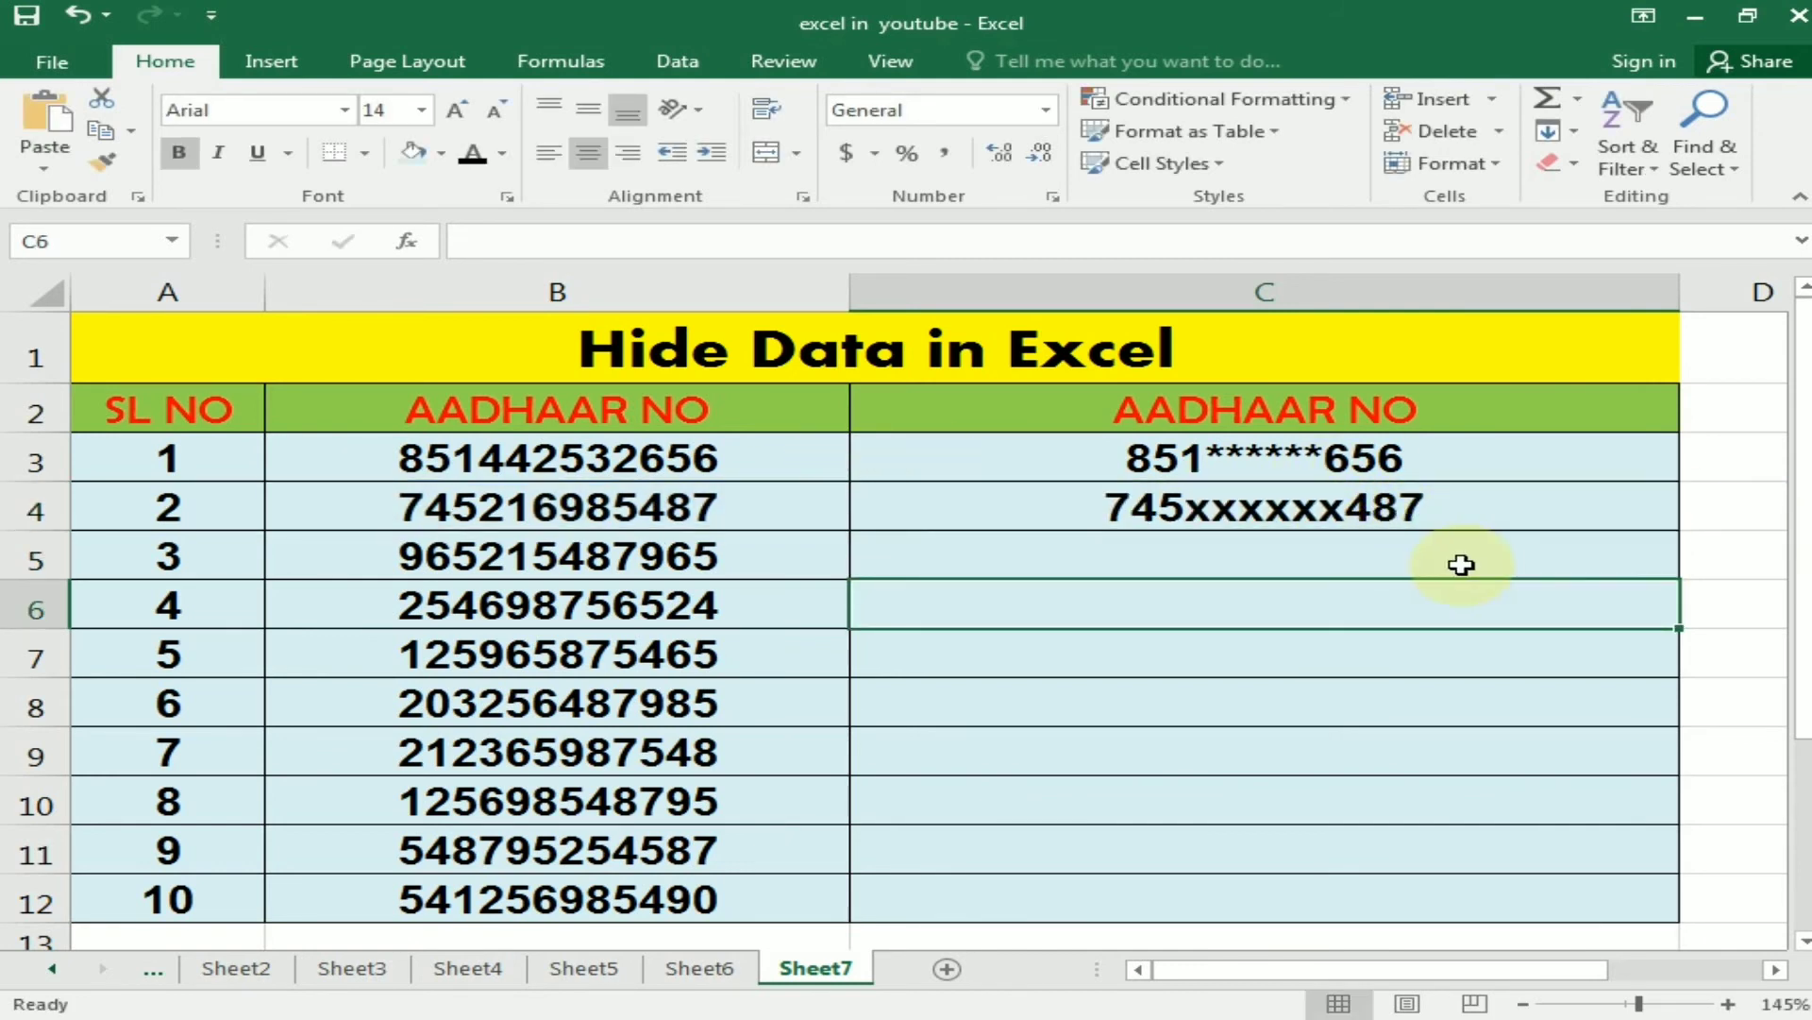
left_click(1482, 508)
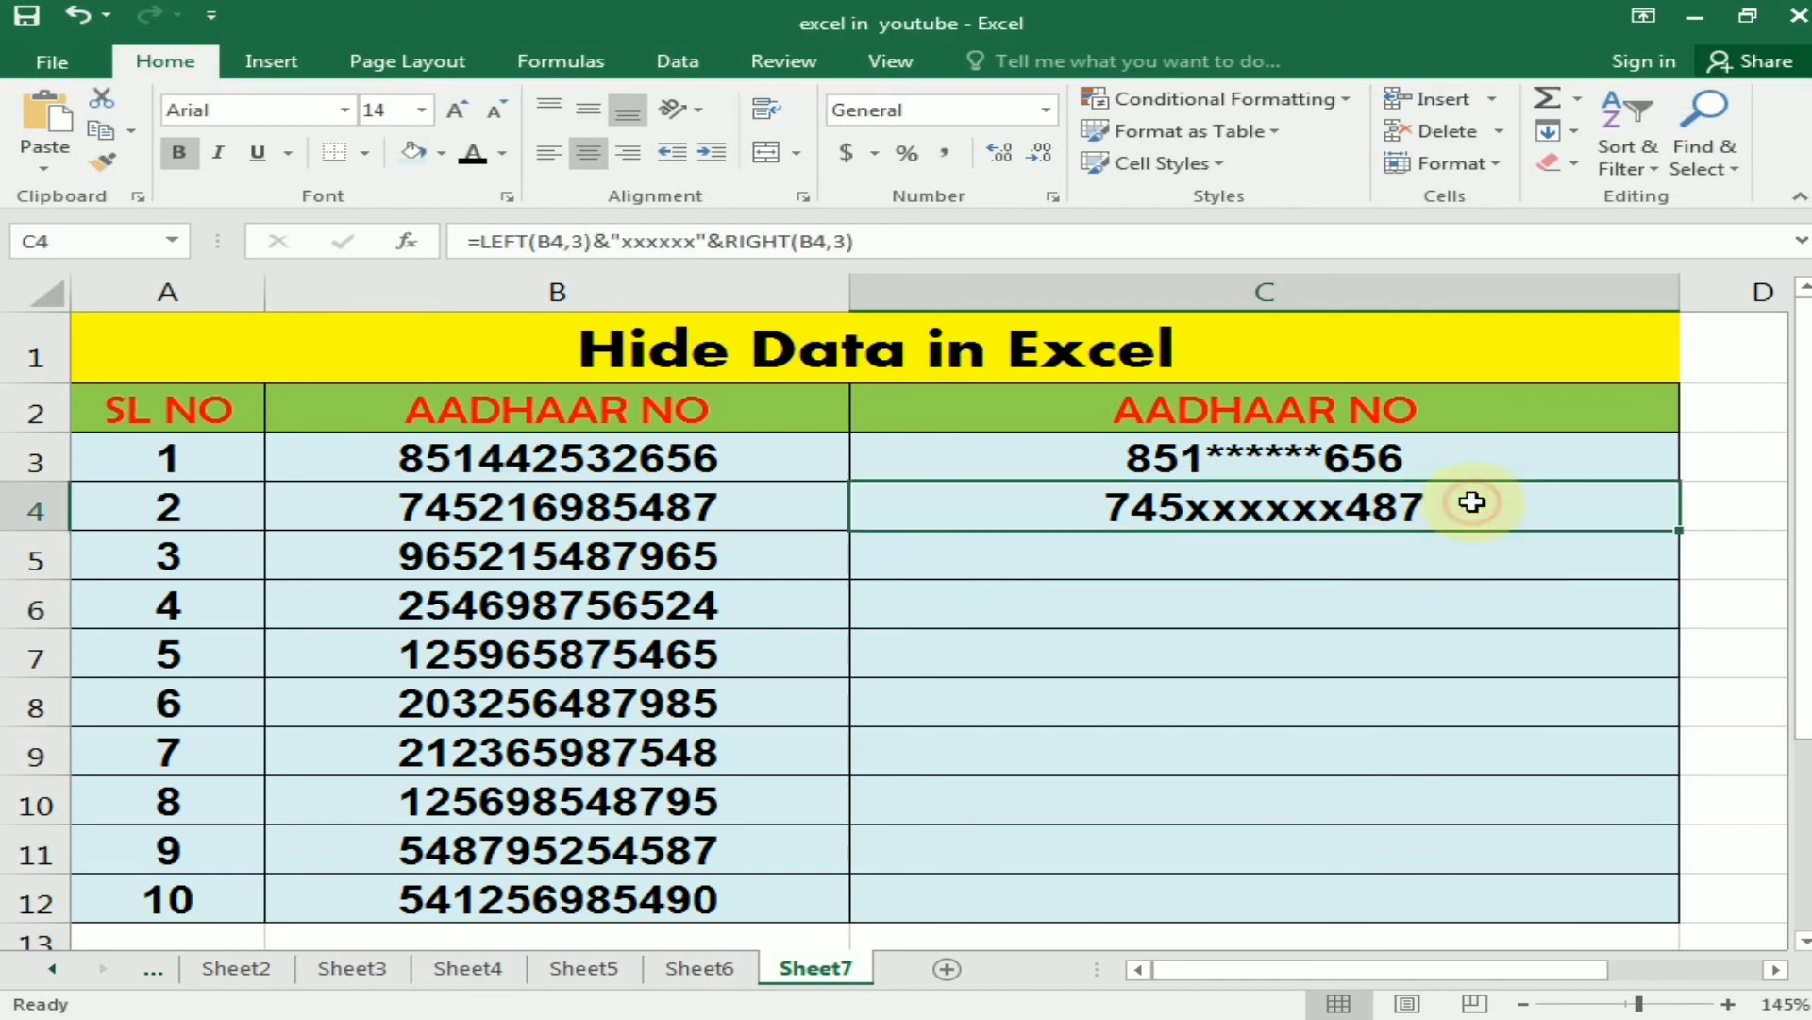
key("Delete")
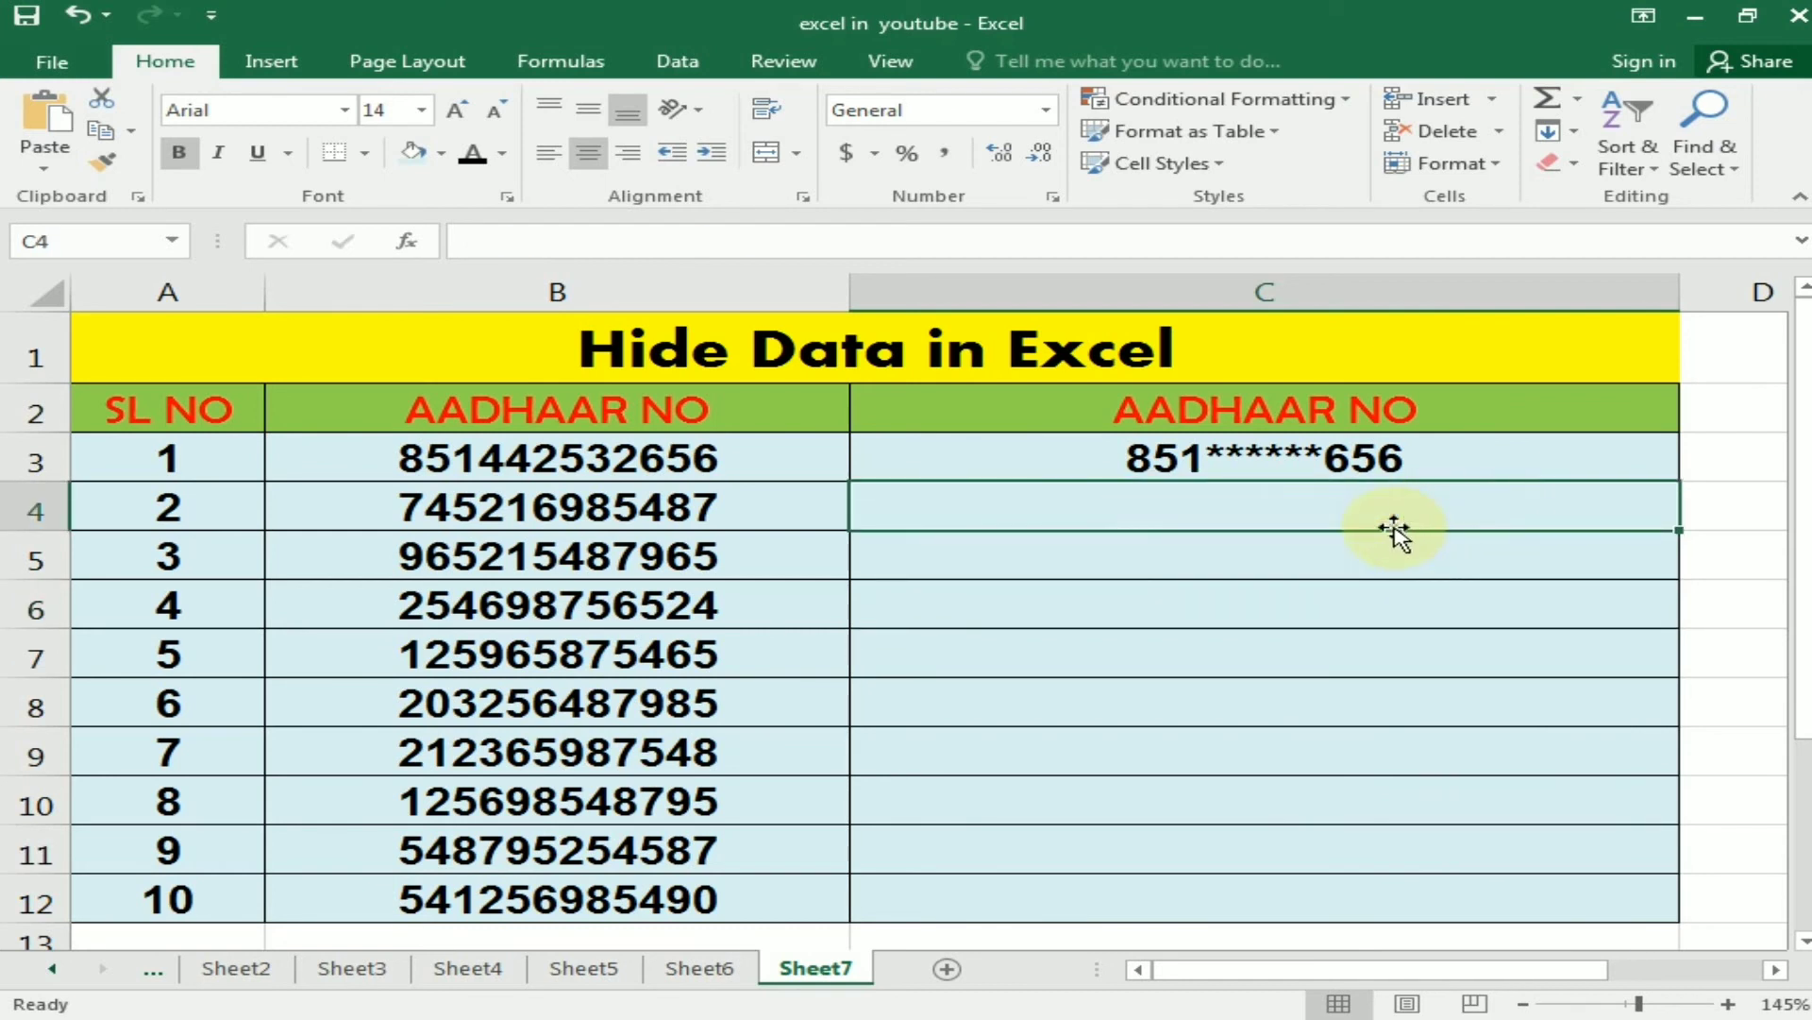
Step: Fill the asterisk-mask formula from C3 down through C12
left_click(1425, 457)
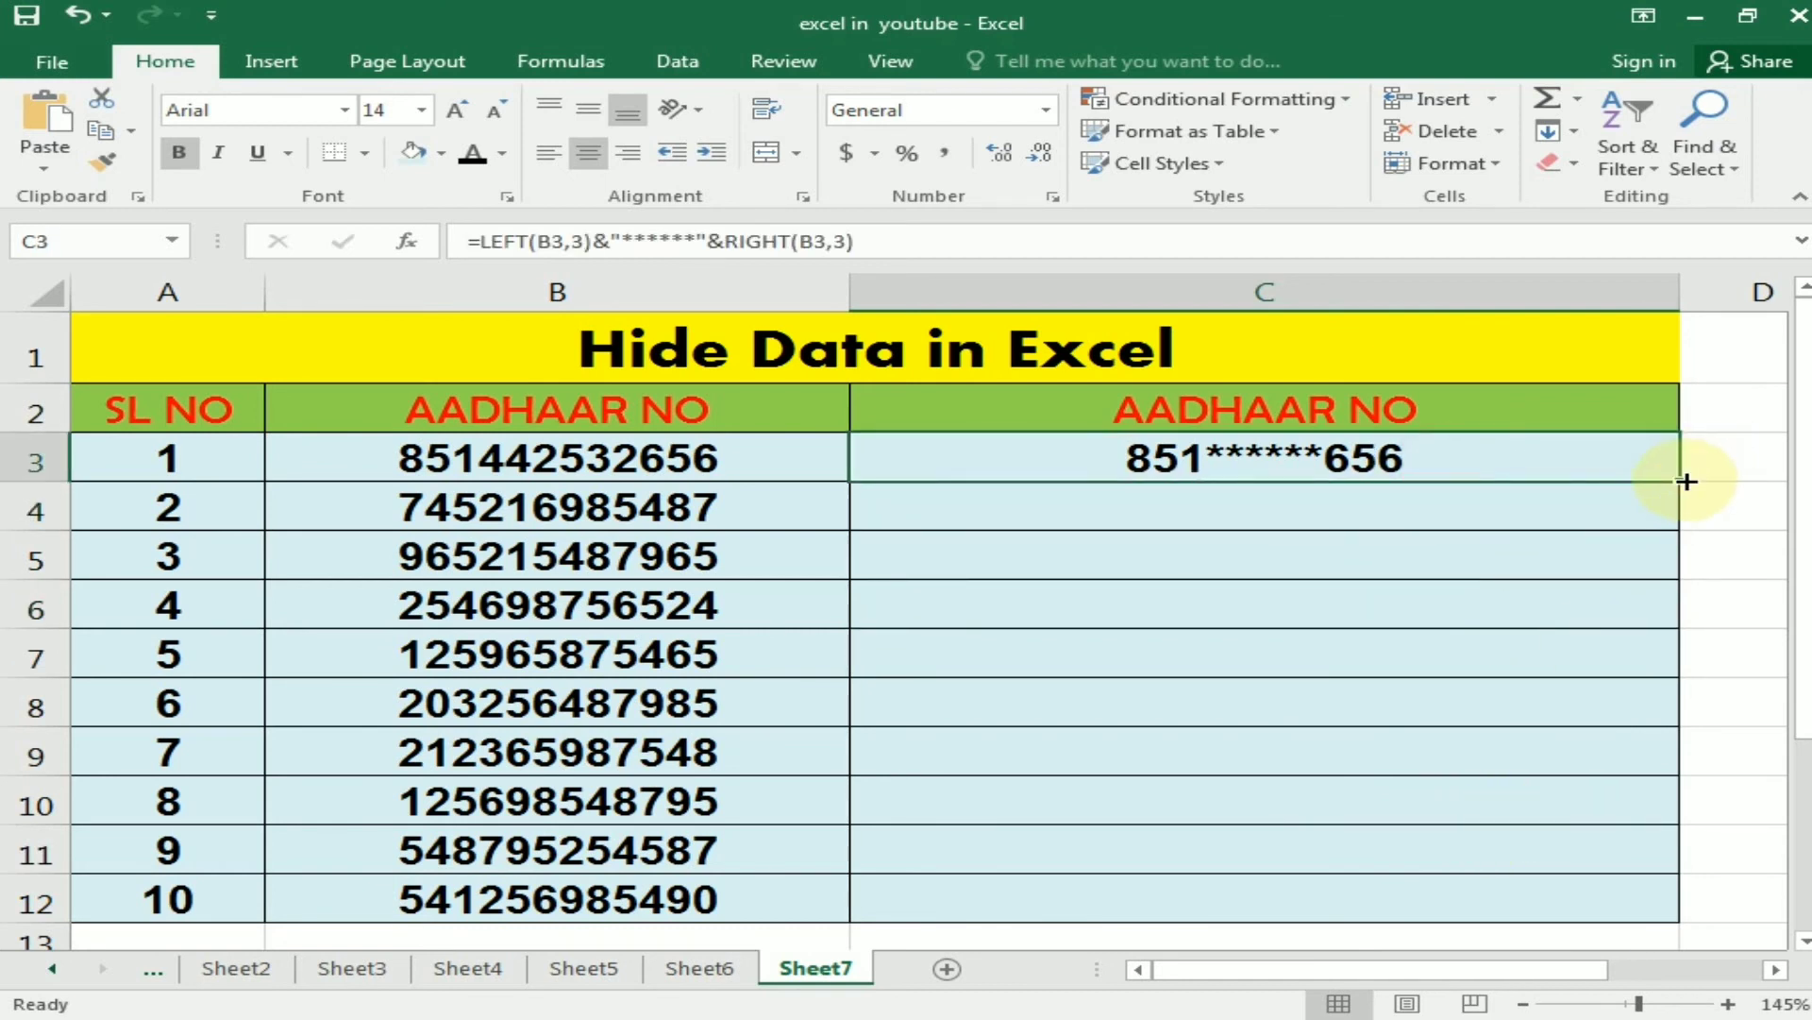
left_click_drag(1680, 480, 1626, 890)
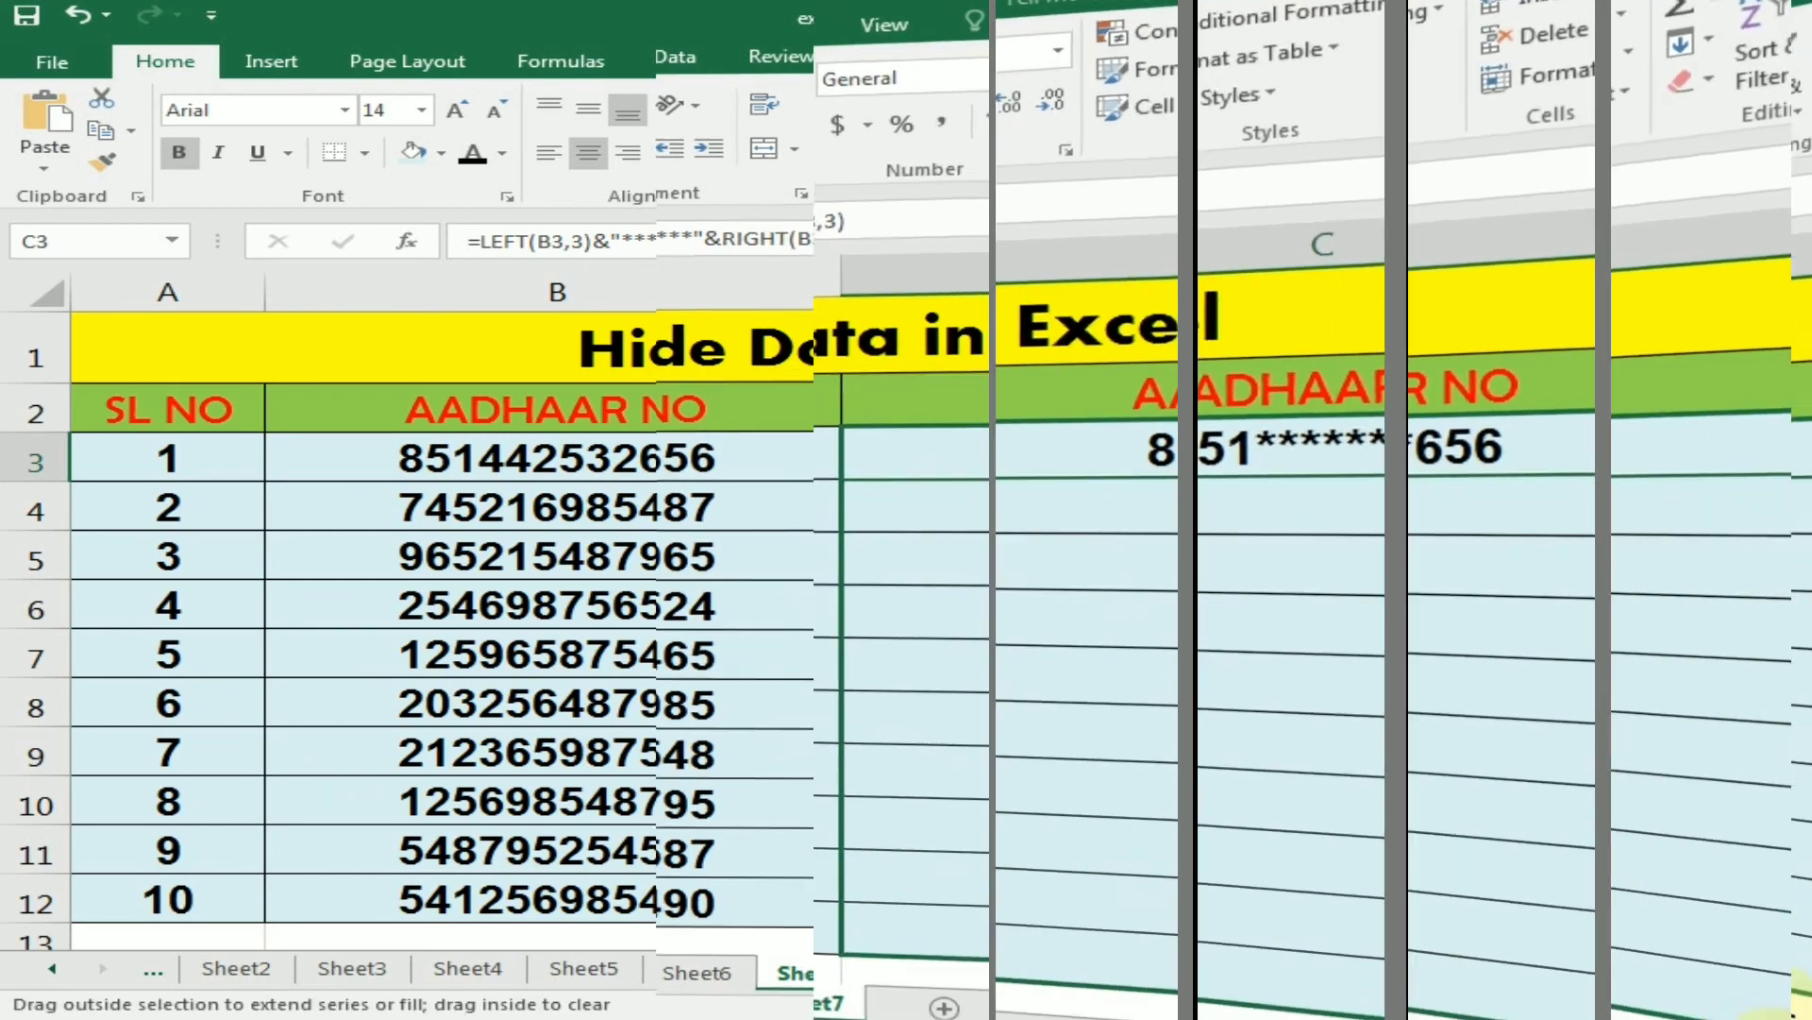